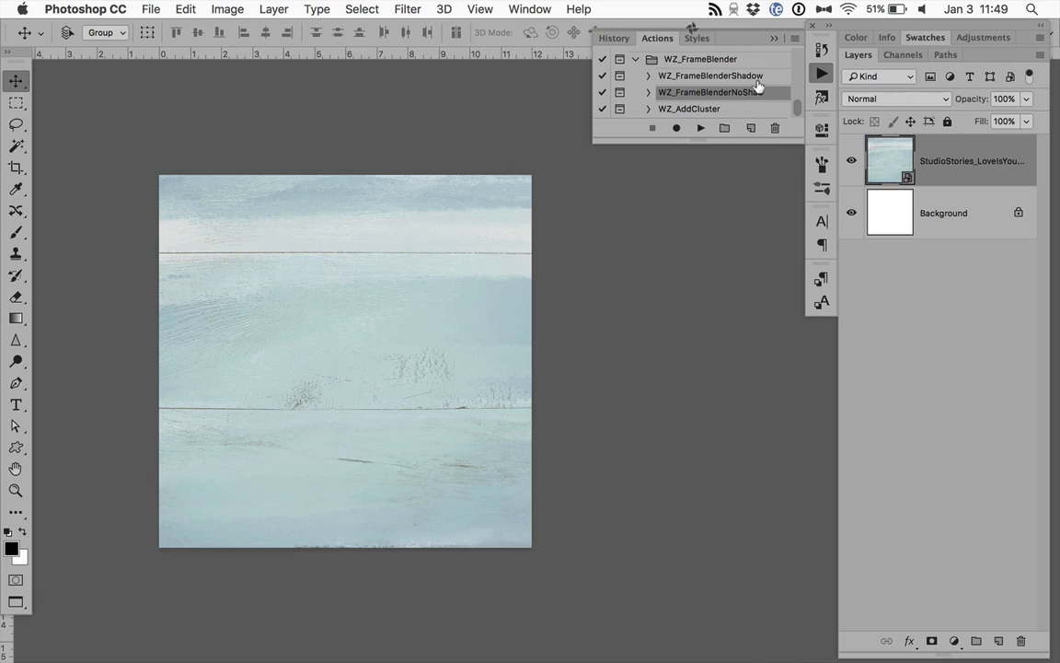
- Run the WZ_FrameBlenderShadow action and place Black Mask 15.png from the Supplies folder as the first mask
{"action": "left_click", "coordinate": [747, 78]}
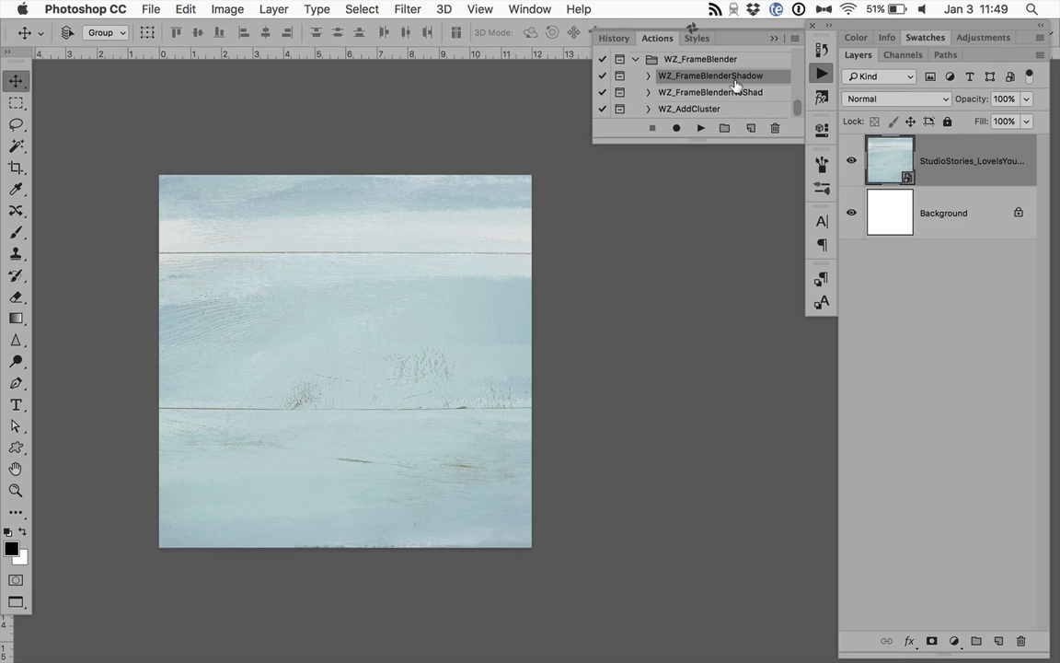
{"action": "left_click", "coordinate": [701, 128]}
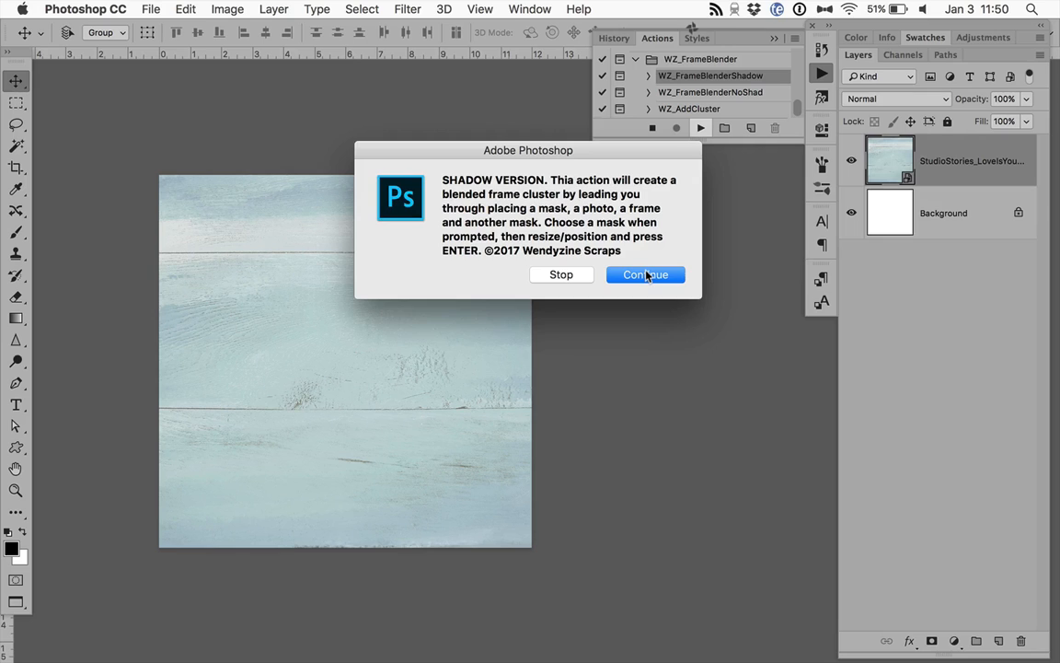
{"action": "left_click", "coordinate": [647, 275]}
{"action": "left_click", "coordinate": [485, 162]}
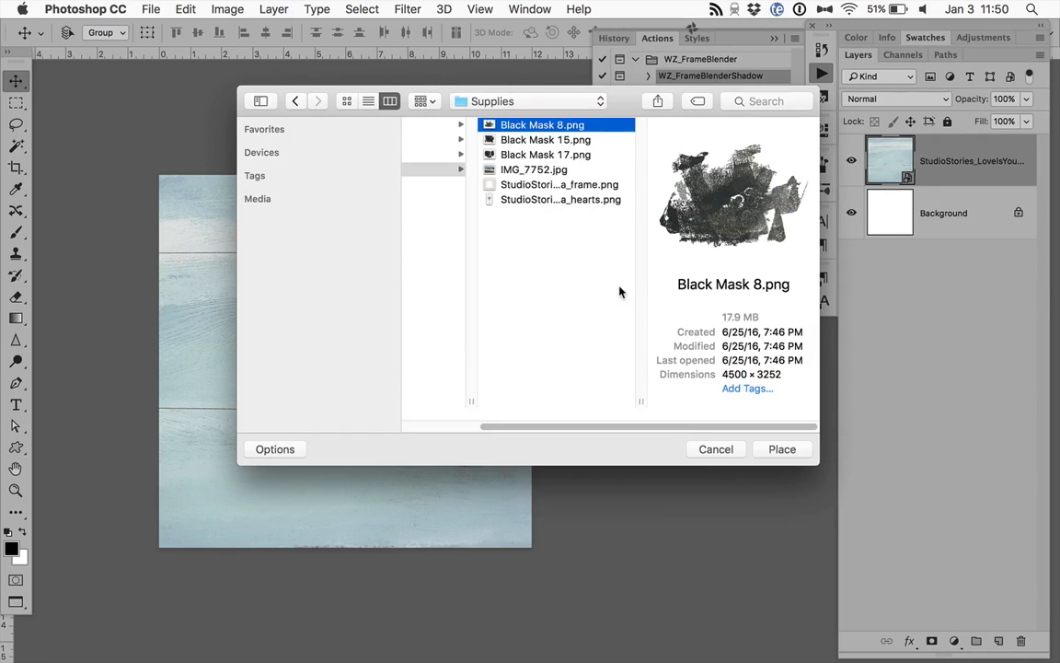
{"action": "key", "text": "Down"}
{"action": "key", "text": "Down"}
{"action": "key", "text": "Up"}
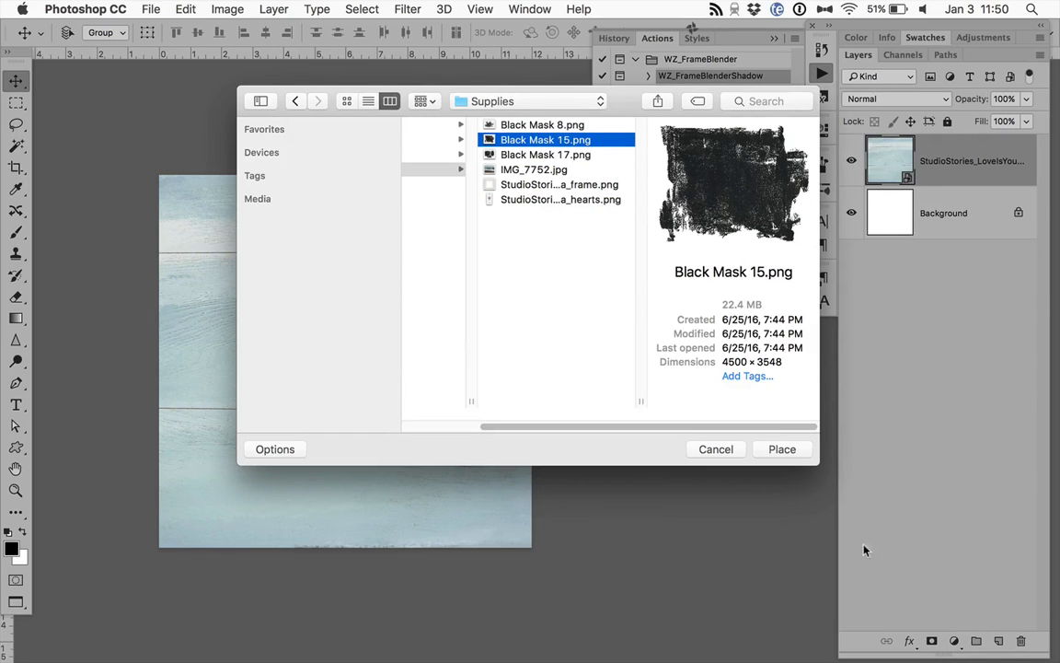
{"action": "left_click", "coordinate": [783, 449]}
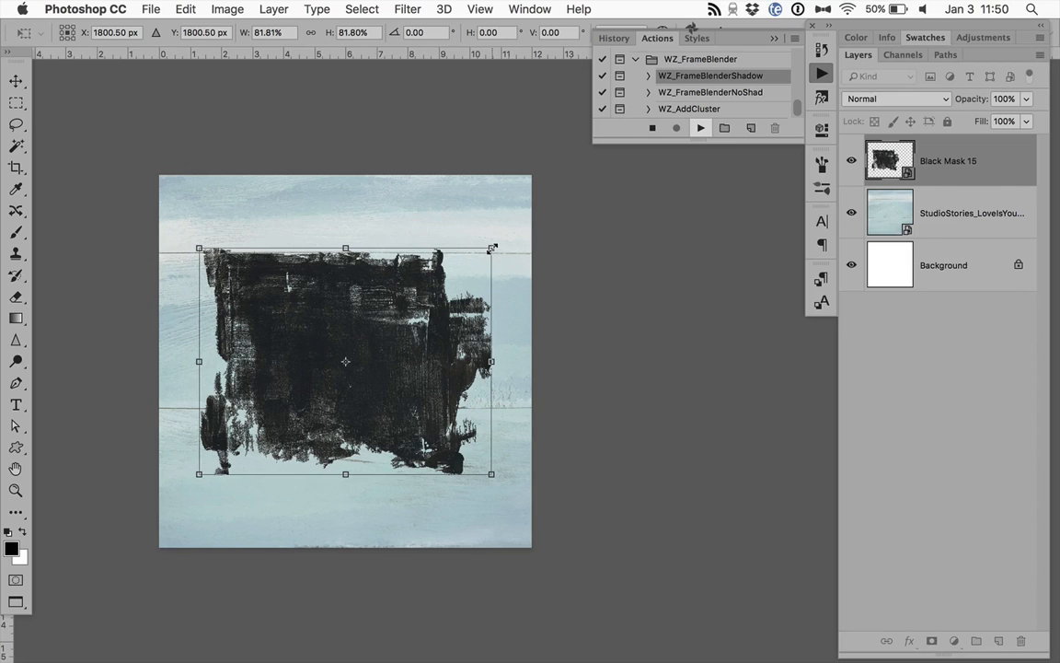
- Scale the first mask proportionally to about 85.6% and position it slightly above and right of the page centre
{"action": "key", "text": "super+minus"}
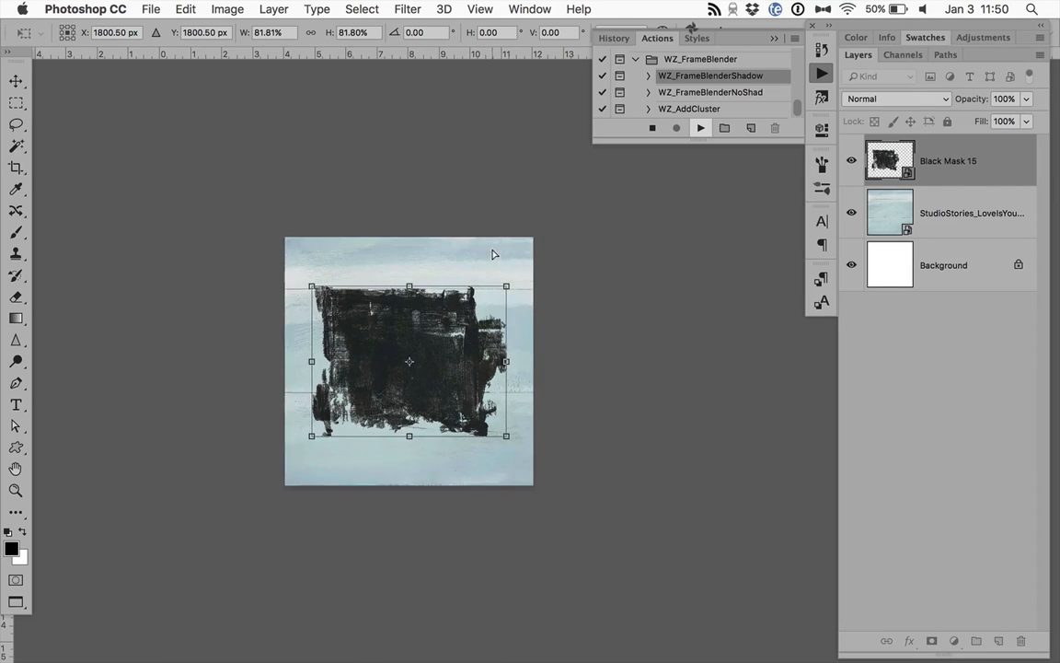
{"action": "key", "text": "super+plus"}
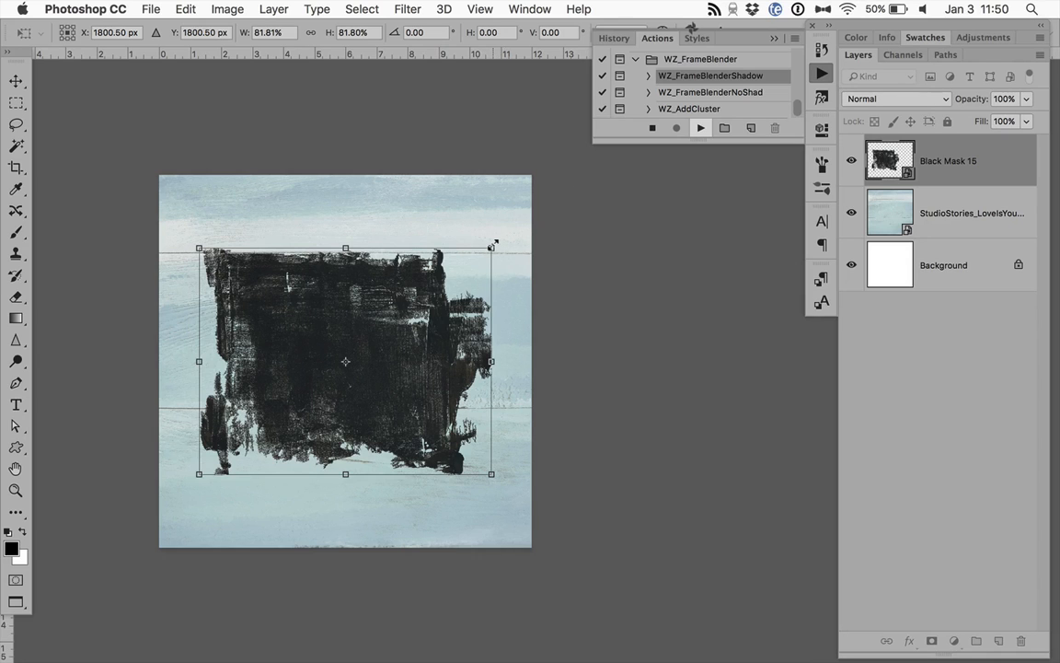
{"action": "mouse_move", "coordinate": [492, 245]}
{"action": "left_mouse_down"}
{"action": "mouse_move", "coordinate": [592, 181]}
{"action": "mouse_move", "coordinate": [485, 246]}
{"action": "mouse_move", "coordinate": [541, 213]}
{"action": "mouse_move", "coordinate": [498, 245]}
{"action": "left_mouse_up"}
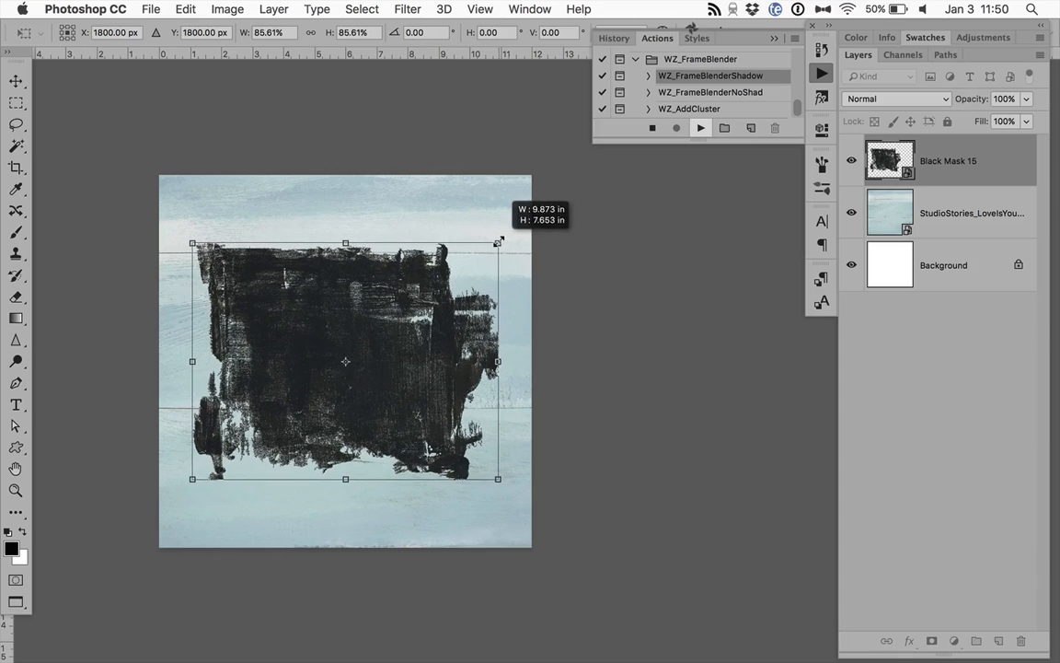
{"action": "mouse_move", "coordinate": [474, 324]}
{"action": "left_mouse_down"}
{"action": "mouse_move", "coordinate": [466, 260]}
{"action": "mouse_move", "coordinate": [470, 317]}
{"action": "mouse_move", "coordinate": [485, 303]}
{"action": "mouse_move", "coordinate": [478, 331]}
{"action": "mouse_move", "coordinate": [478, 315]}
{"action": "left_mouse_up"}
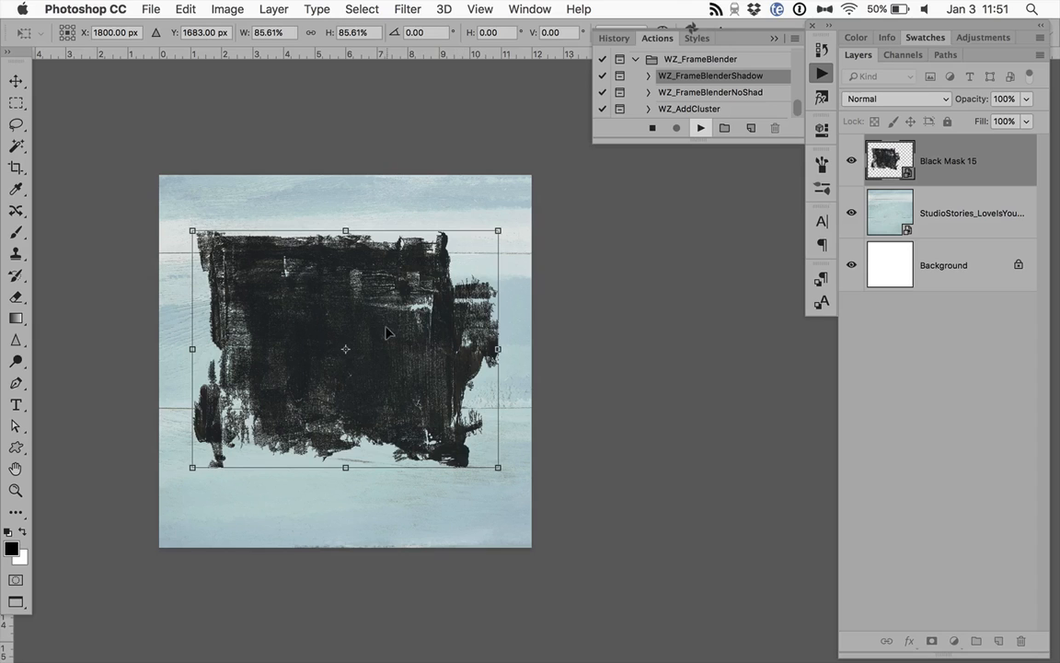
{"action": "mouse_move", "coordinate": [383, 333]}
{"action": "left_mouse_down"}
{"action": "mouse_move", "coordinate": [386, 298]}
{"action": "mouse_move", "coordinate": [380, 336]}
{"action": "mouse_move", "coordinate": [393, 342]}
{"action": "left_mouse_up"}
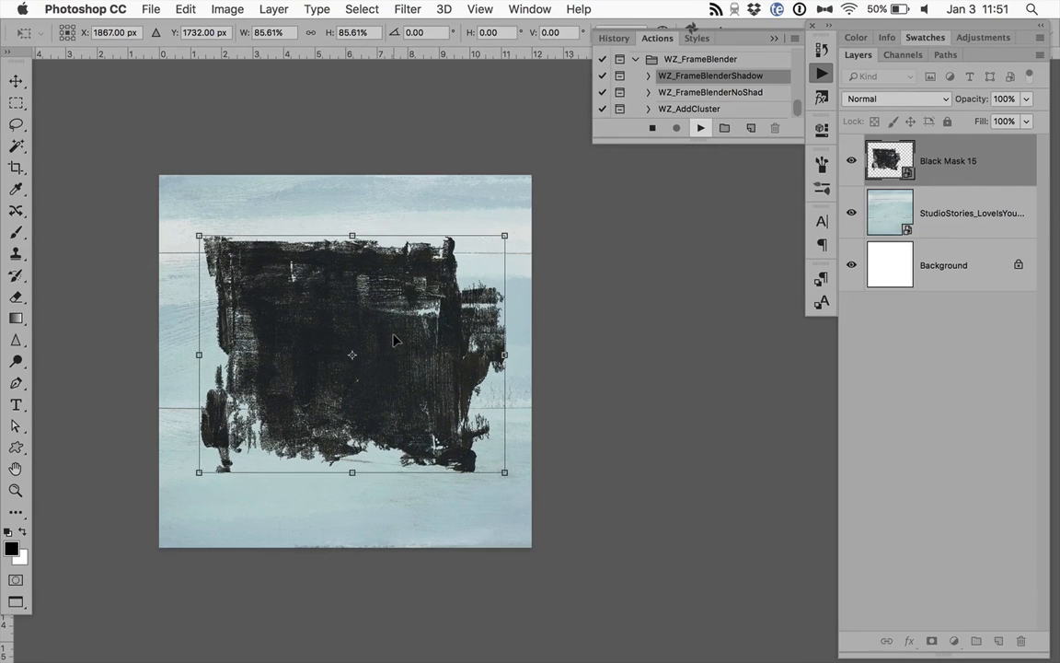
{"action": "key", "text": "Return"}
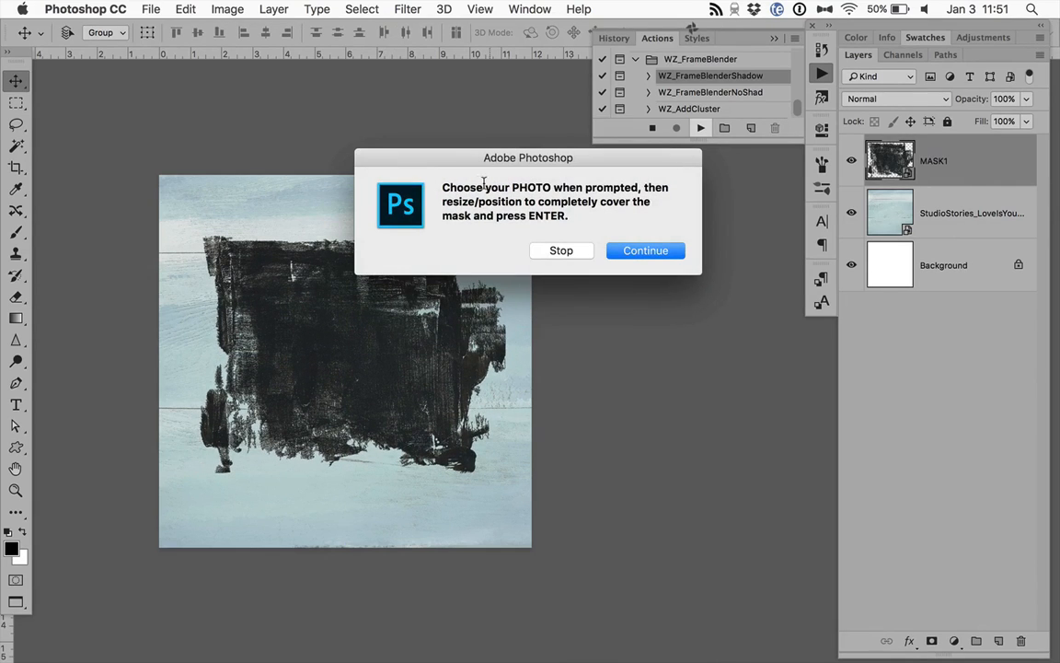
- Continue the action and place IMG_7752.jpg as the photo
{"action": "left_click", "coordinate": [643, 251]}
{"action": "left_click", "coordinate": [457, 169]}
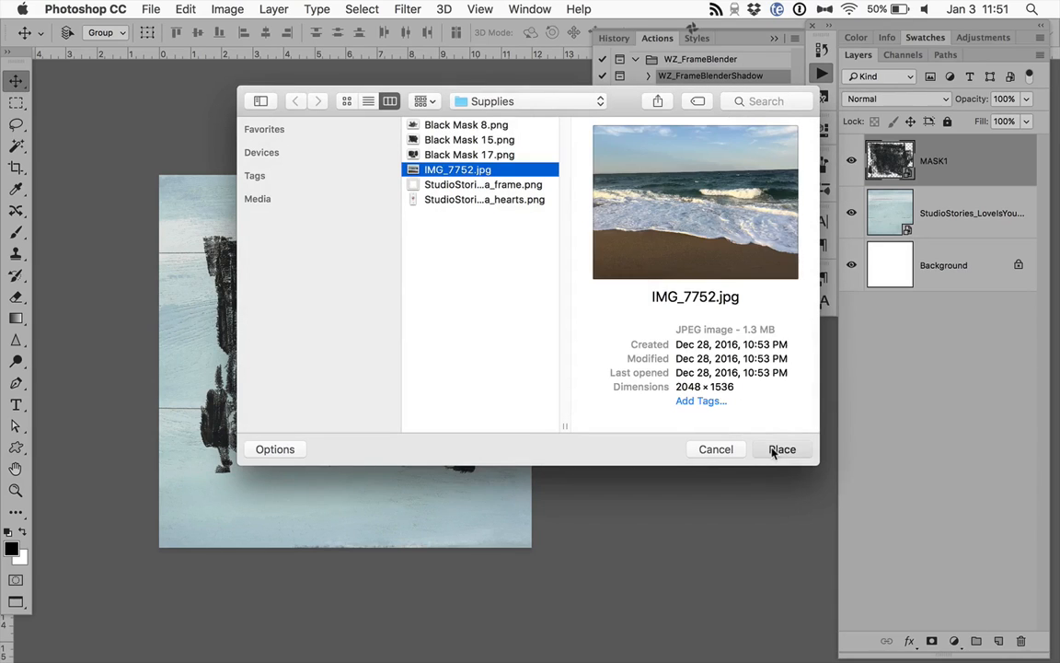
{"action": "left_click", "coordinate": [781, 449]}
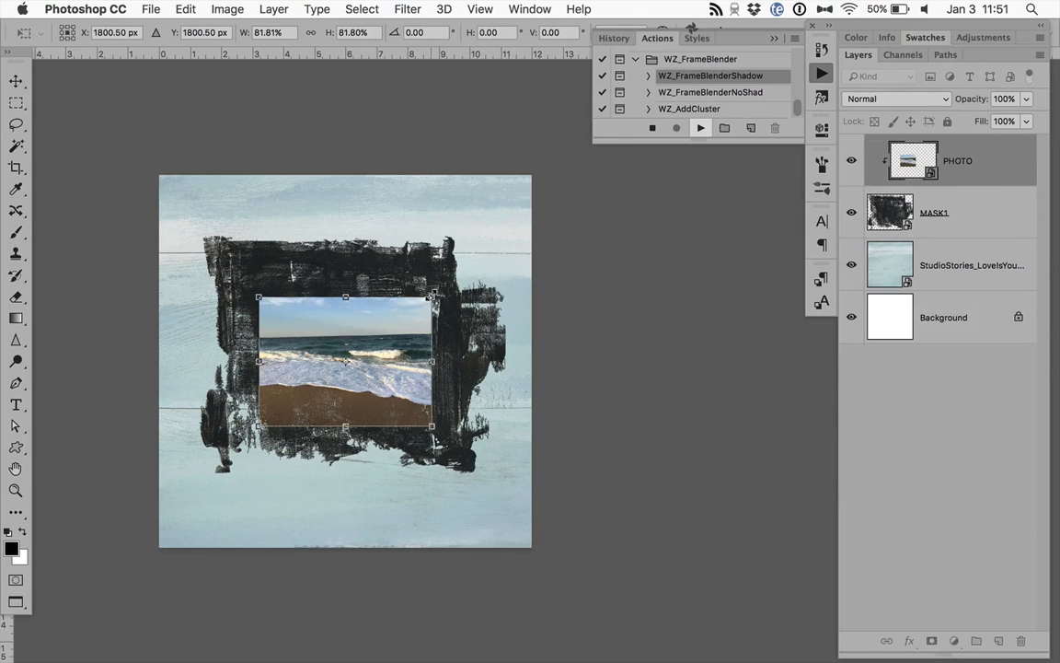
- Enlarge the beach photo to about 182.6% and shift it slightly left so it covers the whole mask
{"action": "left_click_drag", "start_coordinate": [433, 293], "coordinate": [505, 198]}
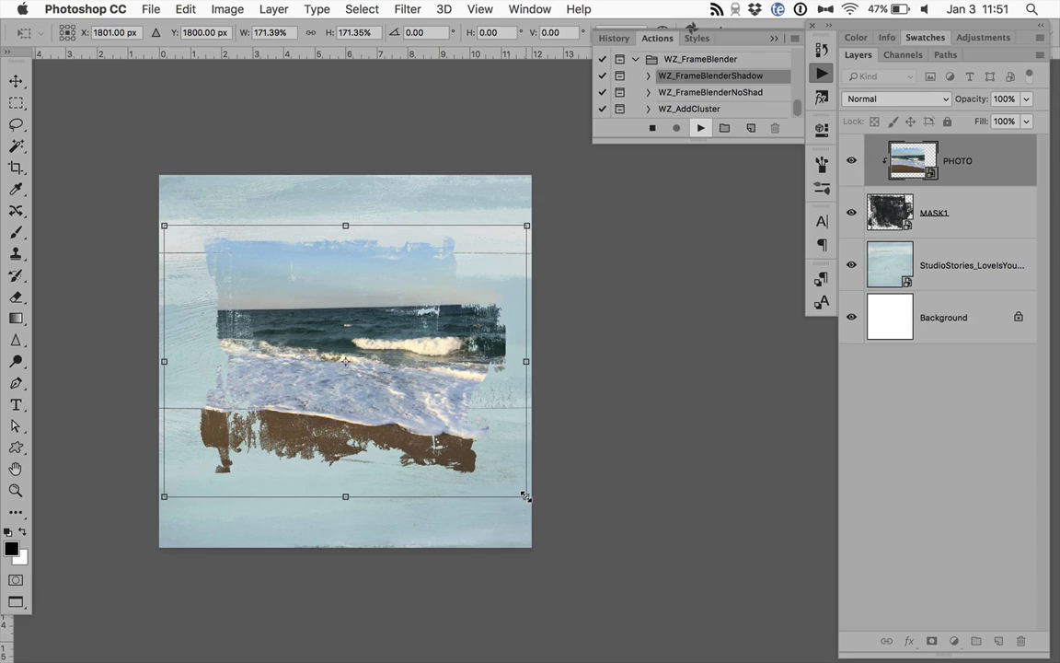
{"action": "left_click_drag", "start_coordinate": [524, 495], "coordinate": [548, 517]}
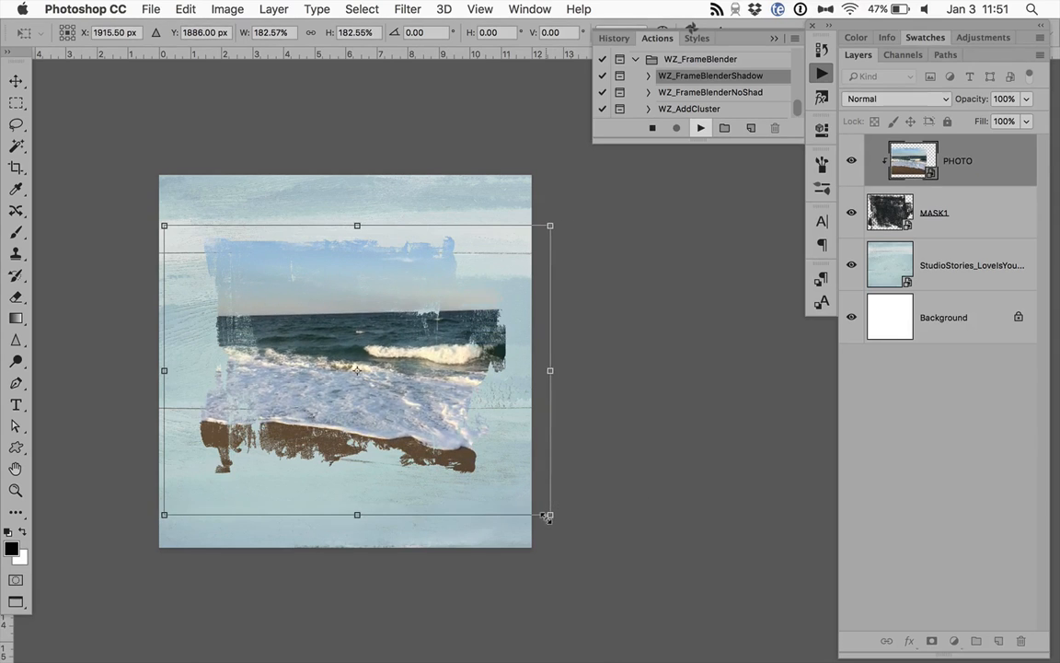
{"action": "left_click_drag", "start_coordinate": [371, 391], "coordinate": [340, 387]}
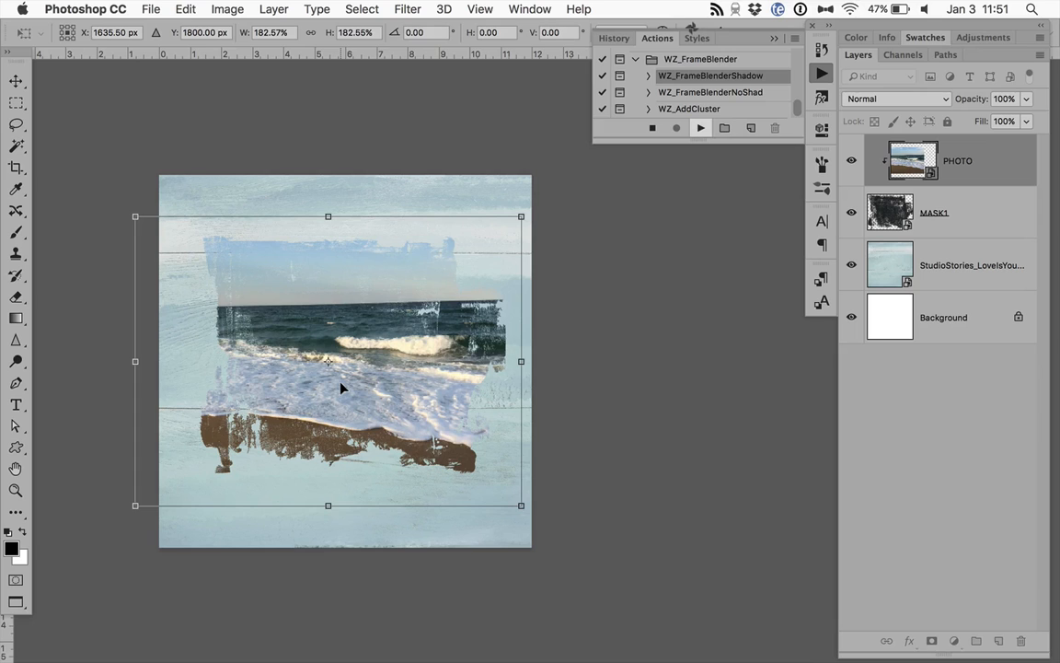
{"action": "key", "text": "Return"}
- Continue the action and place the StudioStories frame PNG from the Supplies folder
{"action": "left_click", "coordinate": [666, 251]}
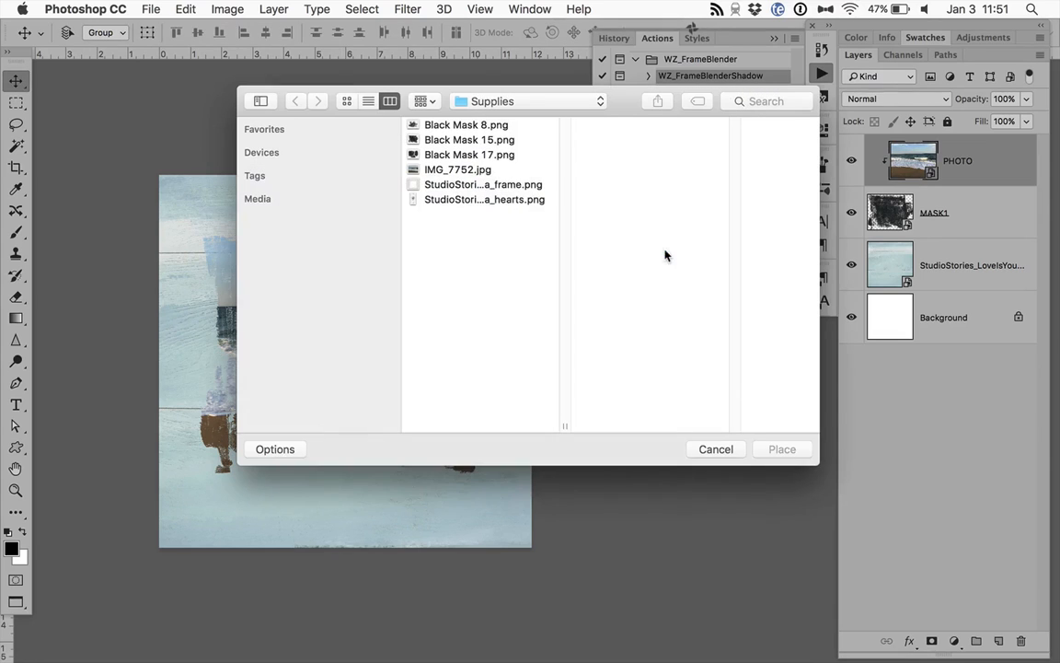
{"action": "left_click", "coordinate": [490, 185]}
{"action": "left_click", "coordinate": [782, 449]}
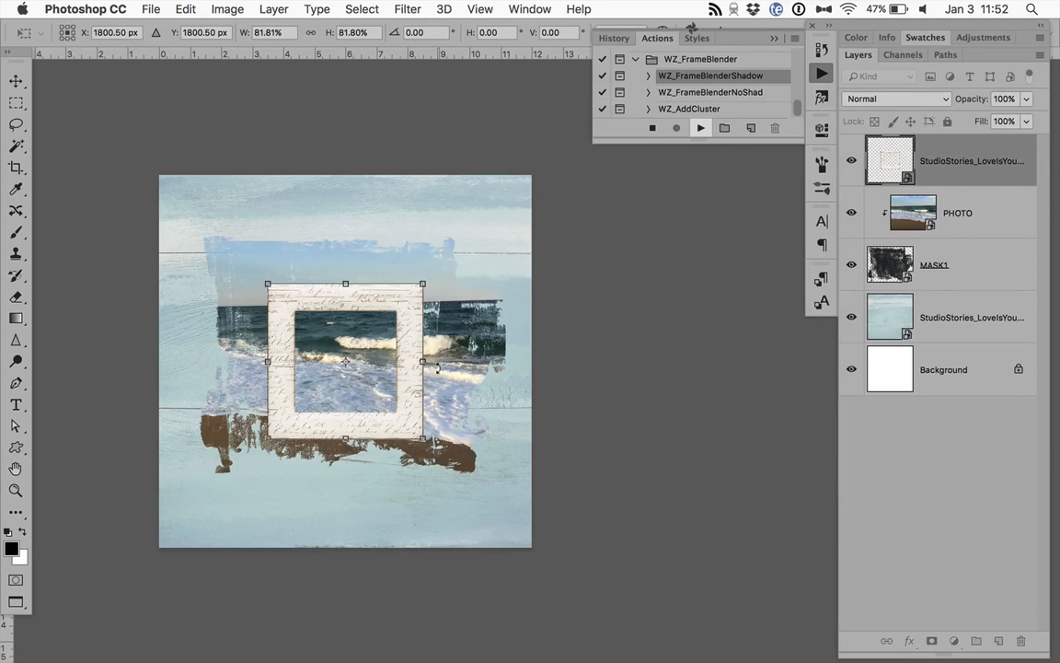
- Scale the frame to about 138.7%, rotate it about -6.9°, and move it left over the photo
{"action": "left_click_drag", "start_coordinate": [422, 283], "coordinate": [476, 230]}
{"action": "left_click_drag", "start_coordinate": [498, 204], "coordinate": [479, 187]}
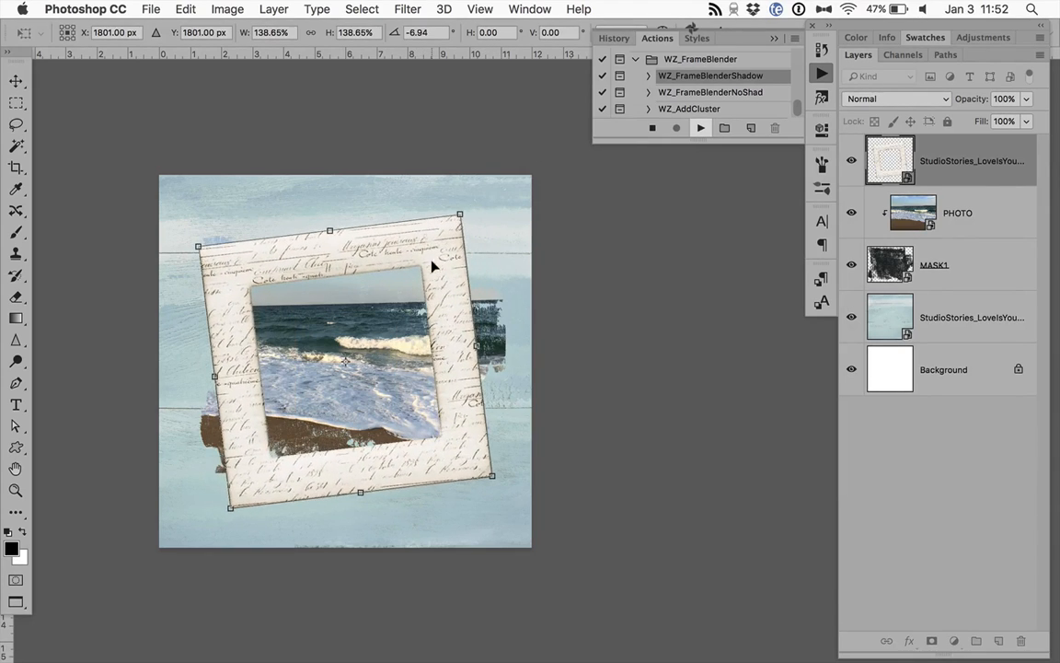
{"action": "mouse_move", "coordinate": [426, 260]}
{"action": "left_mouse_down"}
{"action": "mouse_move", "coordinate": [454, 256]}
{"action": "mouse_move", "coordinate": [416, 241]}
{"action": "mouse_move", "coordinate": [410, 274]}
{"action": "left_mouse_up"}
{"action": "key", "text": "Return"}
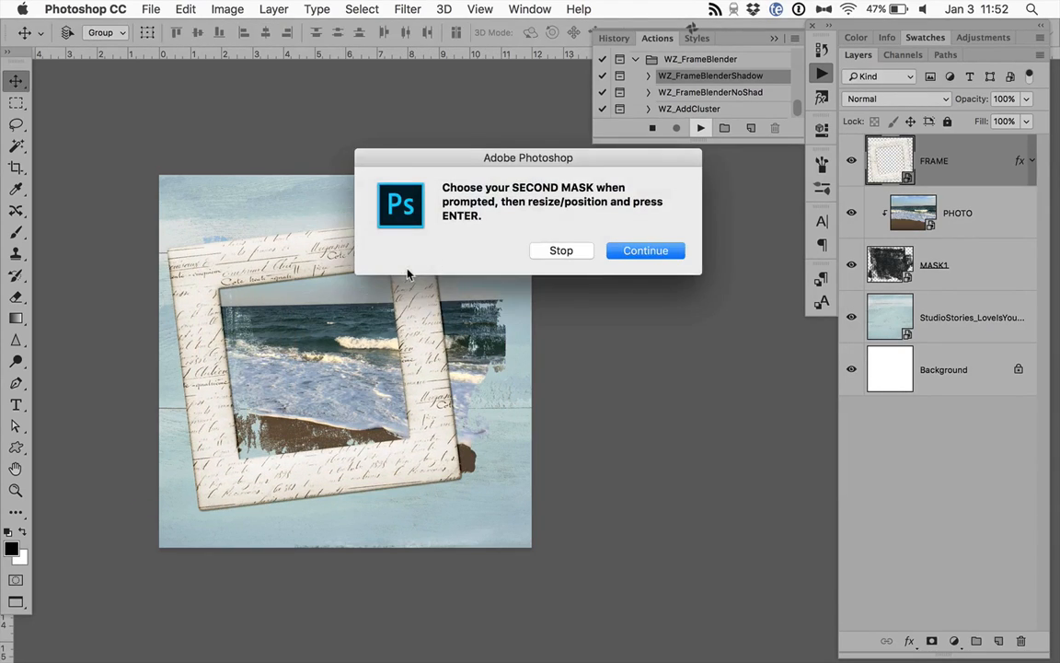
- Place Black Mask 17.png as the second mask and position it over the frame's lower-right corner, extending past the page edge
{"action": "left_click", "coordinate": [645, 253]}
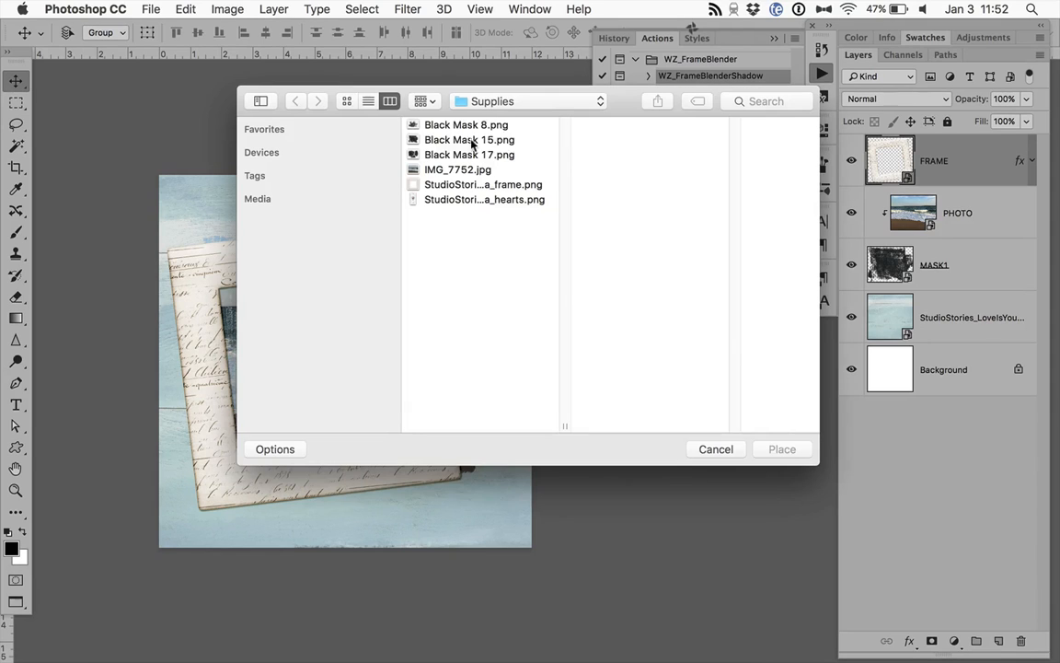
{"action": "left_click", "coordinate": [465, 140]}
{"action": "key", "text": "Down"}
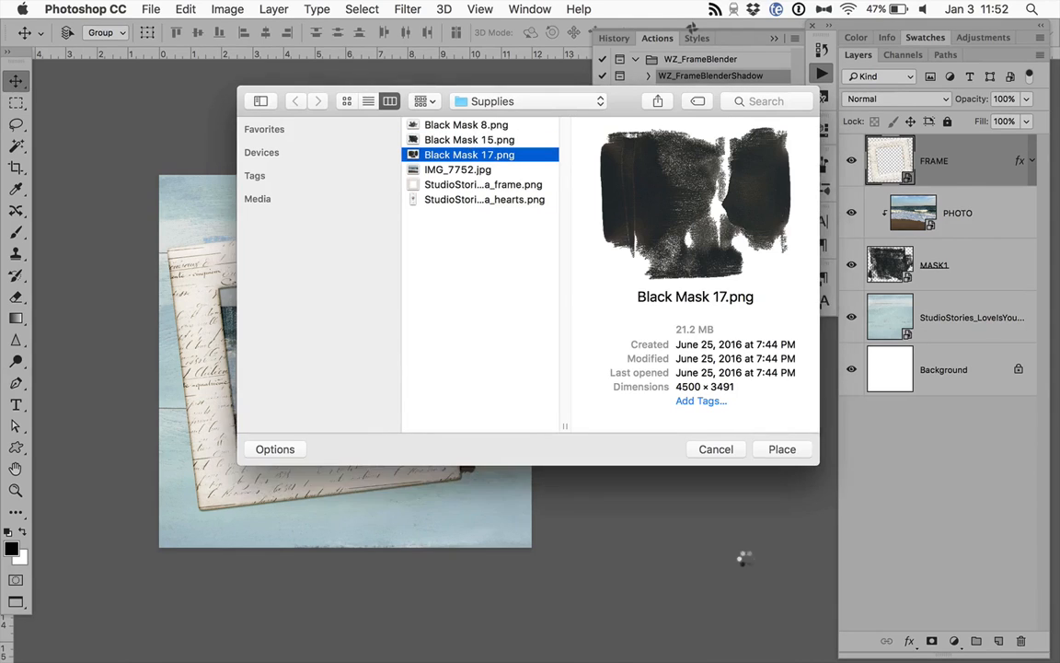
{"action": "key", "text": "Return"}
{"action": "left_click_drag", "start_coordinate": [290, 299], "coordinate": [407, 385]}
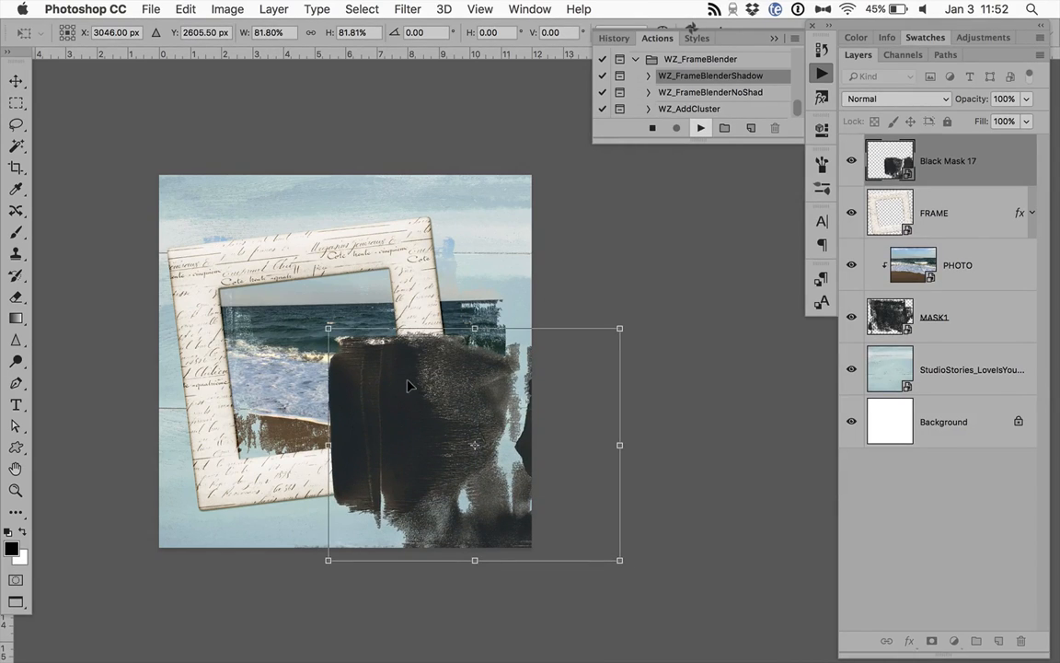
{"action": "key", "text": "Return"}
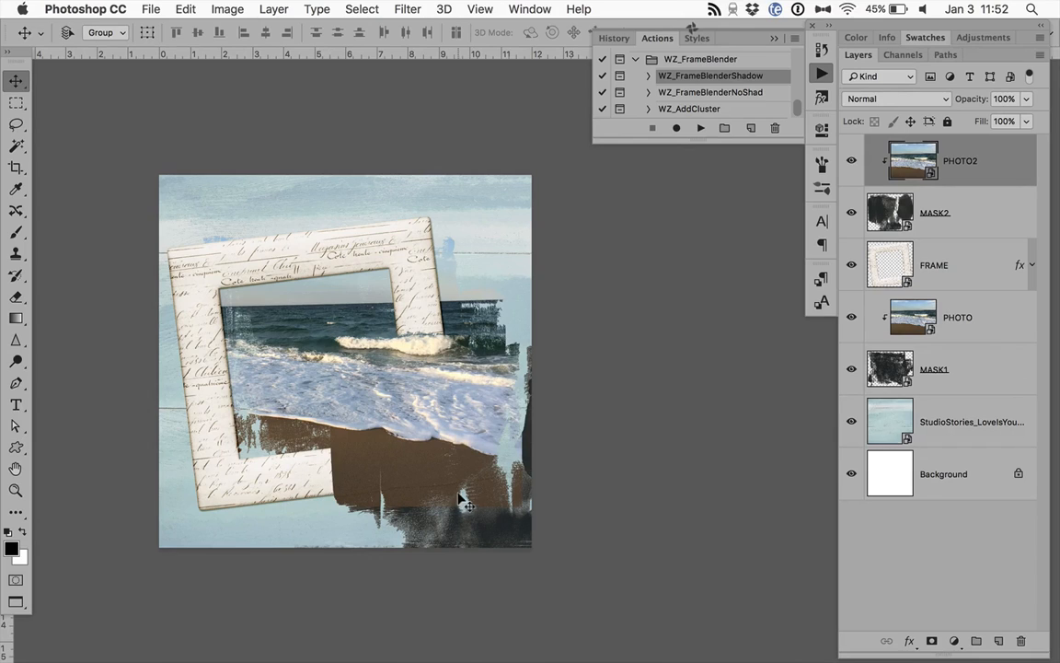
- Transform the PHOTO and PHOTO2 layers together, enlarging them to about 120.4% and positioning them to cover both masks
{"action": "left_click", "coordinate": [974, 326], "text": "super"}
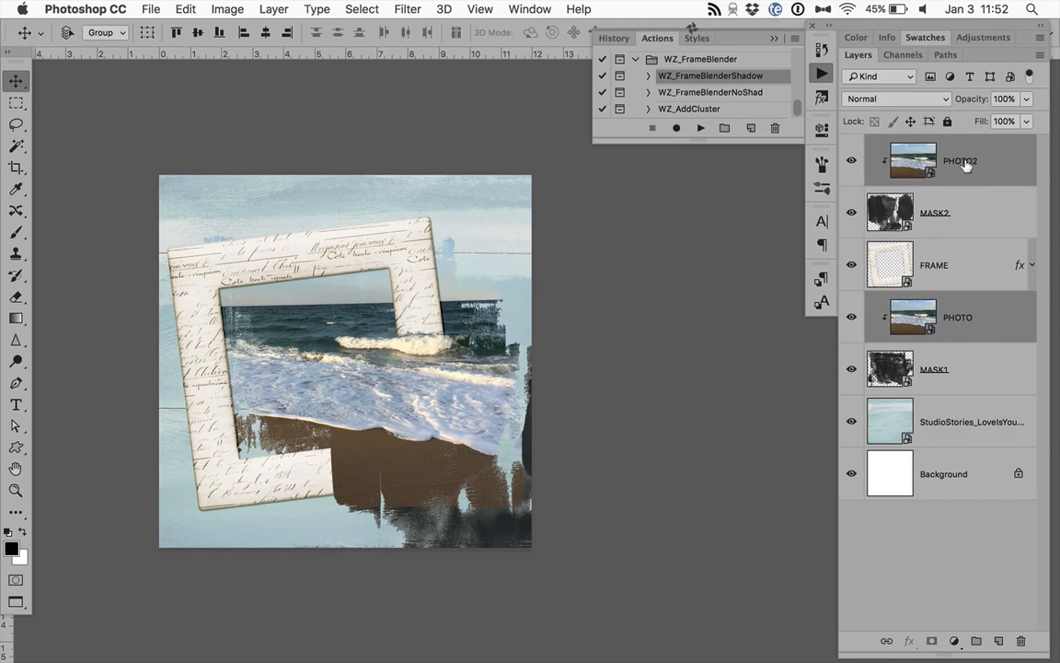
{"action": "key", "text": "super+t"}
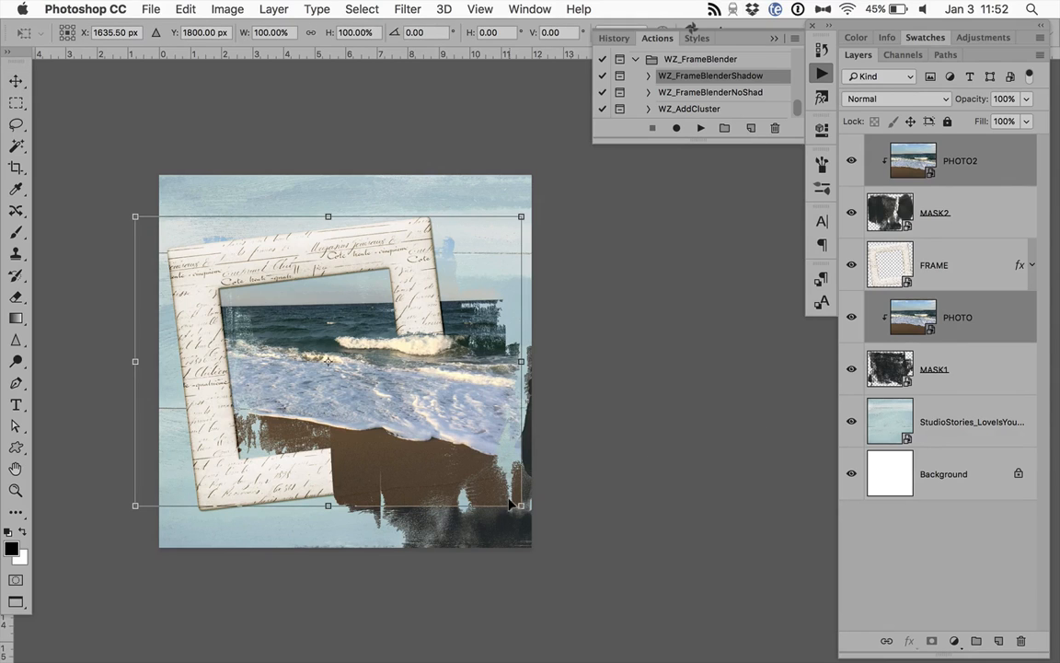
{"action": "left_click_drag", "start_coordinate": [520, 505], "coordinate": [586, 562]}
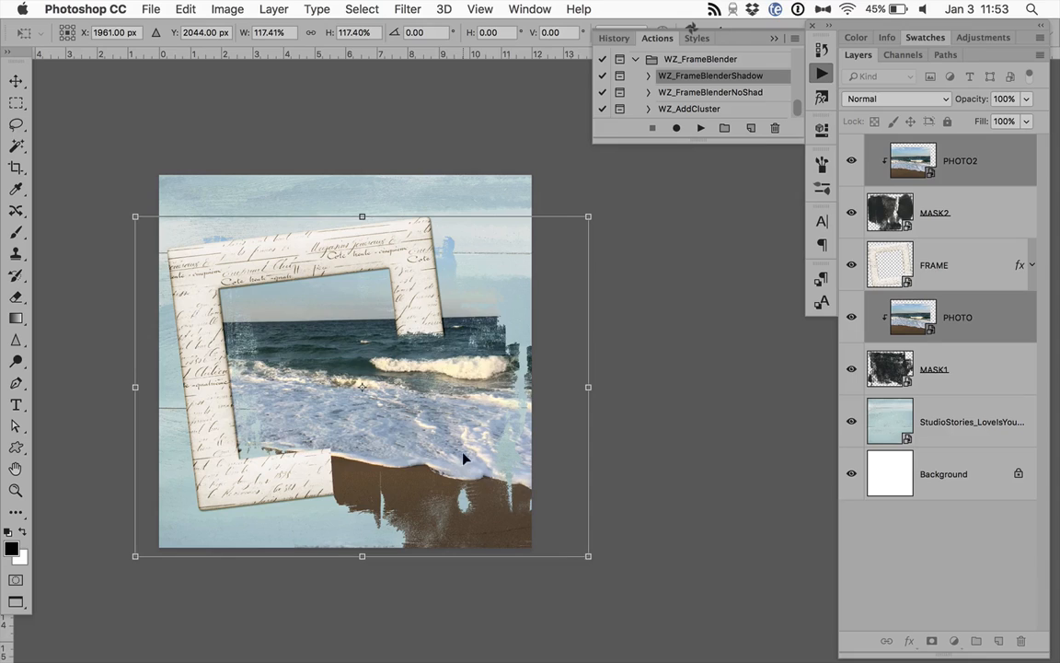
{"action": "left_click_drag", "start_coordinate": [466, 456], "coordinate": [433, 453]}
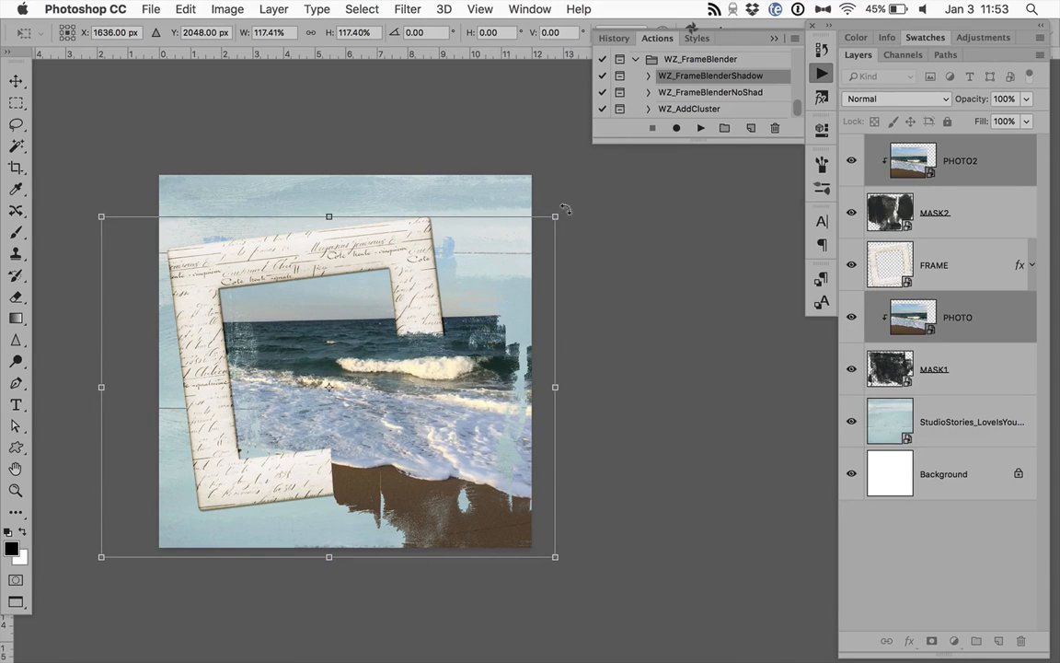
{"action": "left_click_drag", "start_coordinate": [555, 216], "coordinate": [559, 190]}
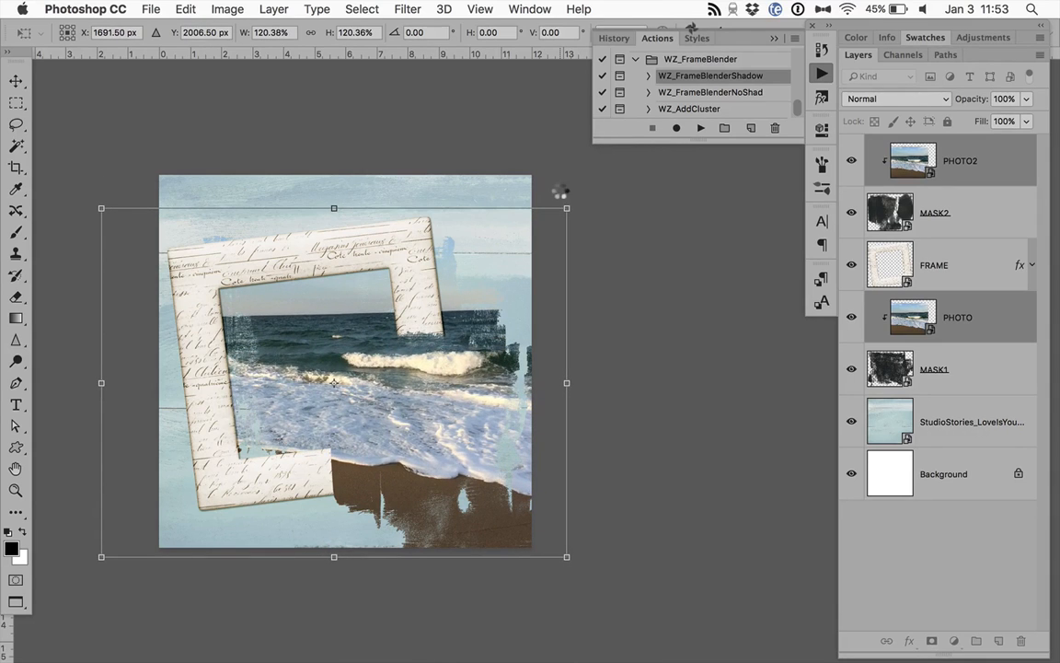
{"action": "key", "text": "Return"}
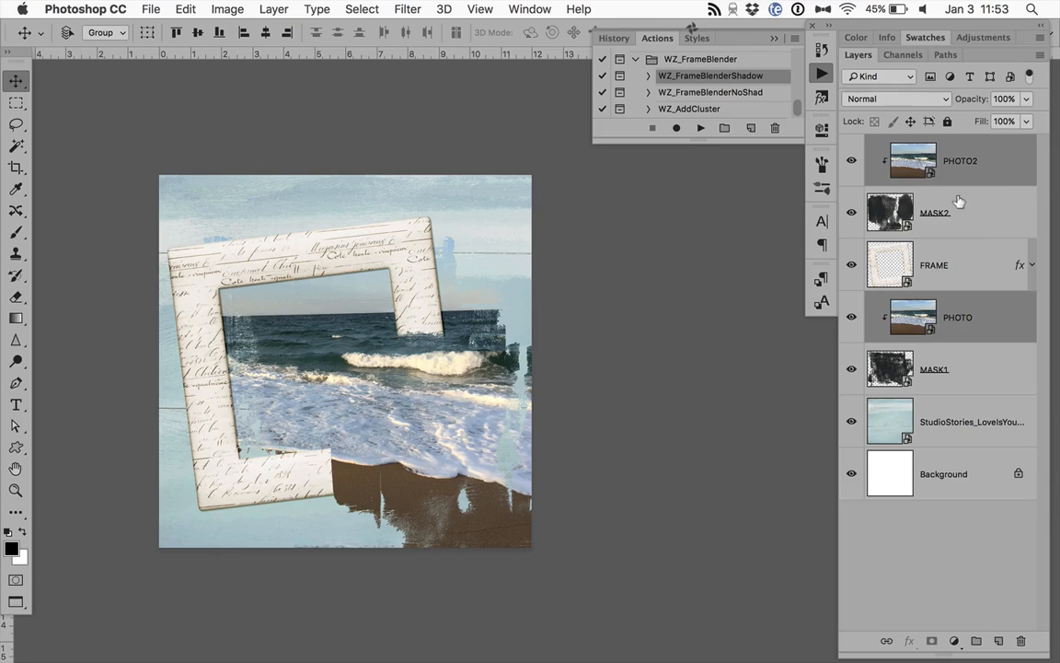
- Select the MASK2 layer and set up the Eraser tool with a Soft Round brush at 60 px
{"action": "left_click", "coordinate": [865, 204]}
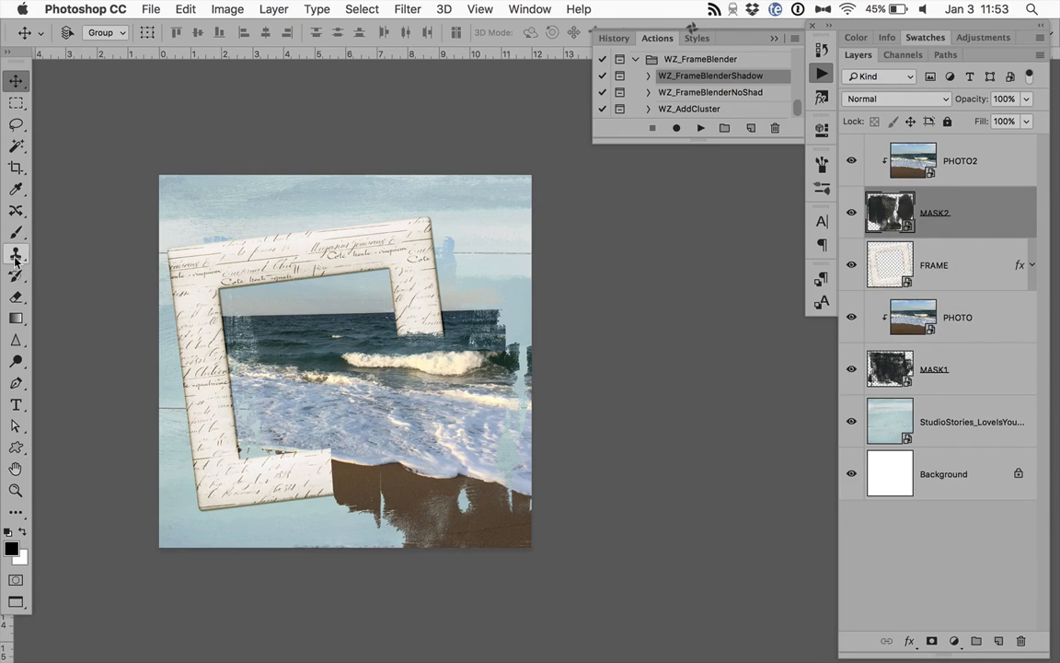
{"action": "left_click", "coordinate": [16, 298]}
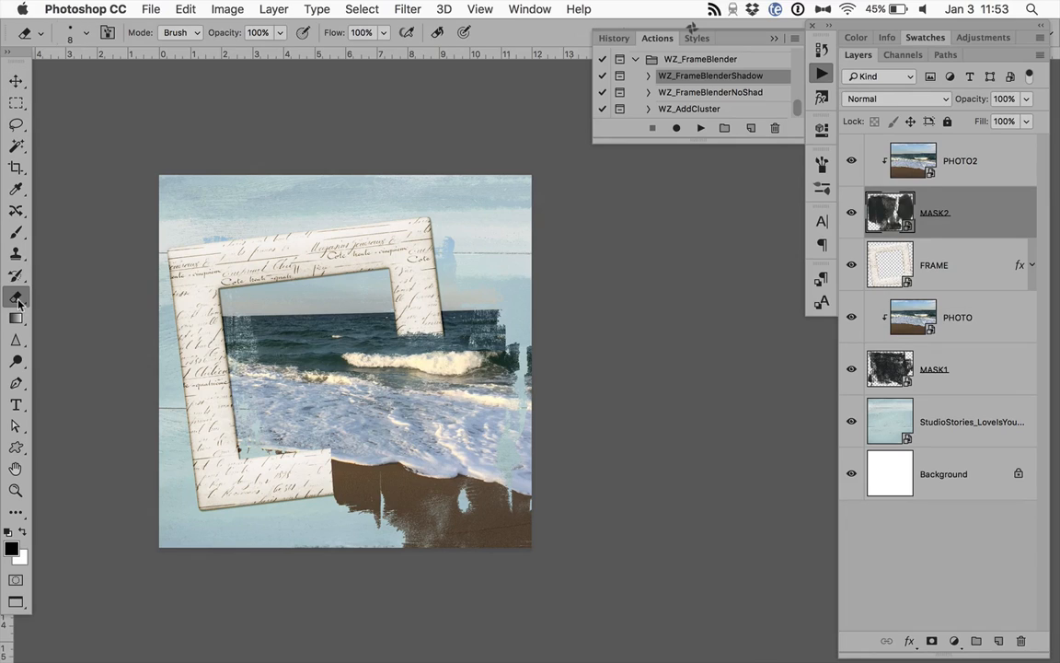
{"action": "right_click", "coordinate": [17, 297]}
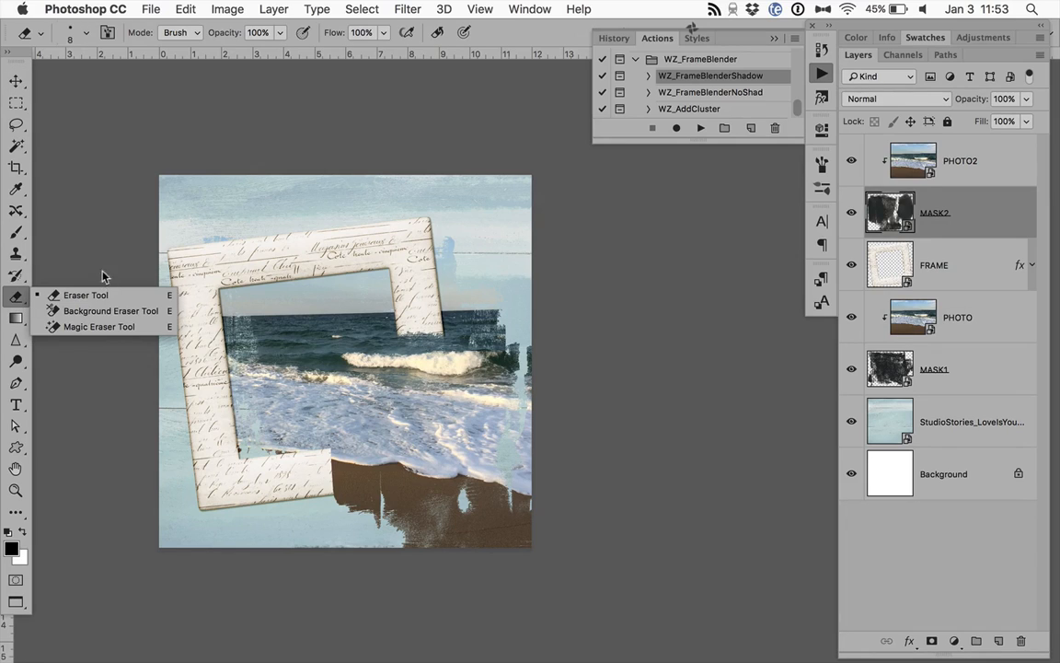
{"action": "left_click", "coordinate": [132, 22]}
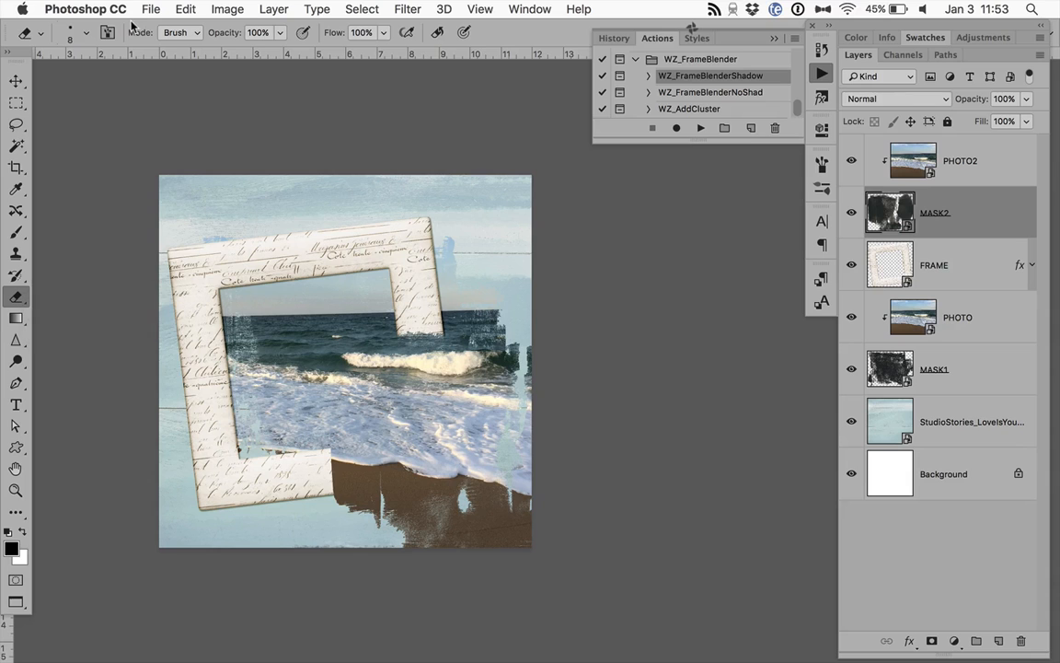
{"action": "left_click", "coordinate": [86, 33]}
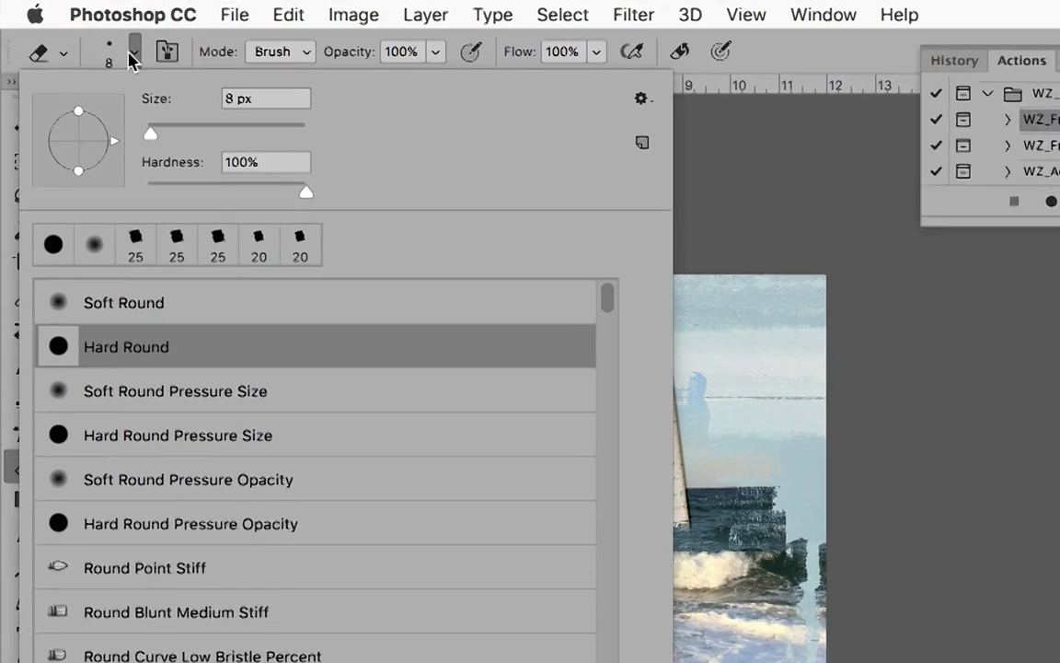
{"action": "left_click", "coordinate": [180, 320]}
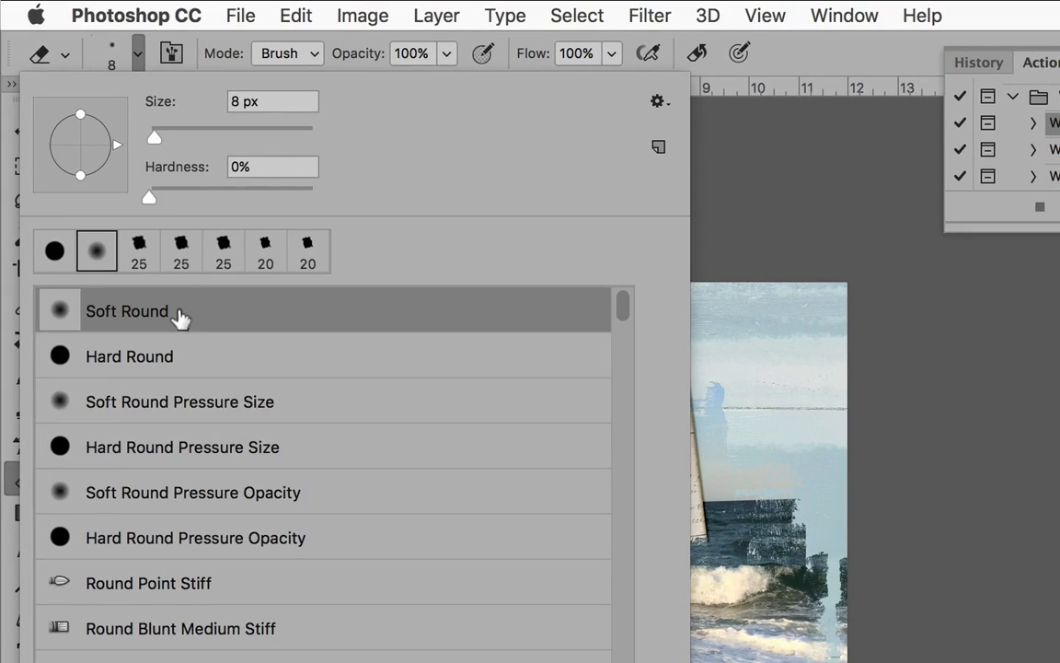
{"action": "left_click", "coordinate": [911, 119]}
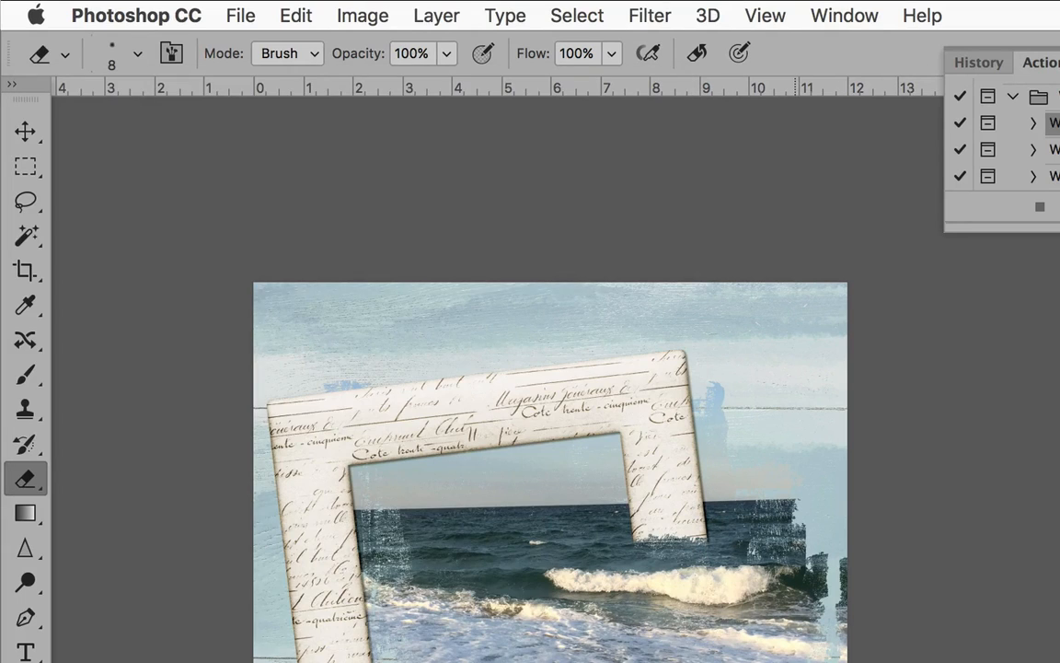
{"action": "key", "text": "bracketright"}
{"action": "key", "text": "bracketright"}
{"action": "key", "text": "bracketright"}
{"action": "key", "text": "bracketright"}
{"action": "key", "text": "bracketright"}
{"action": "key", "text": "bracketright"}
{"action": "key", "text": "bracketright"}
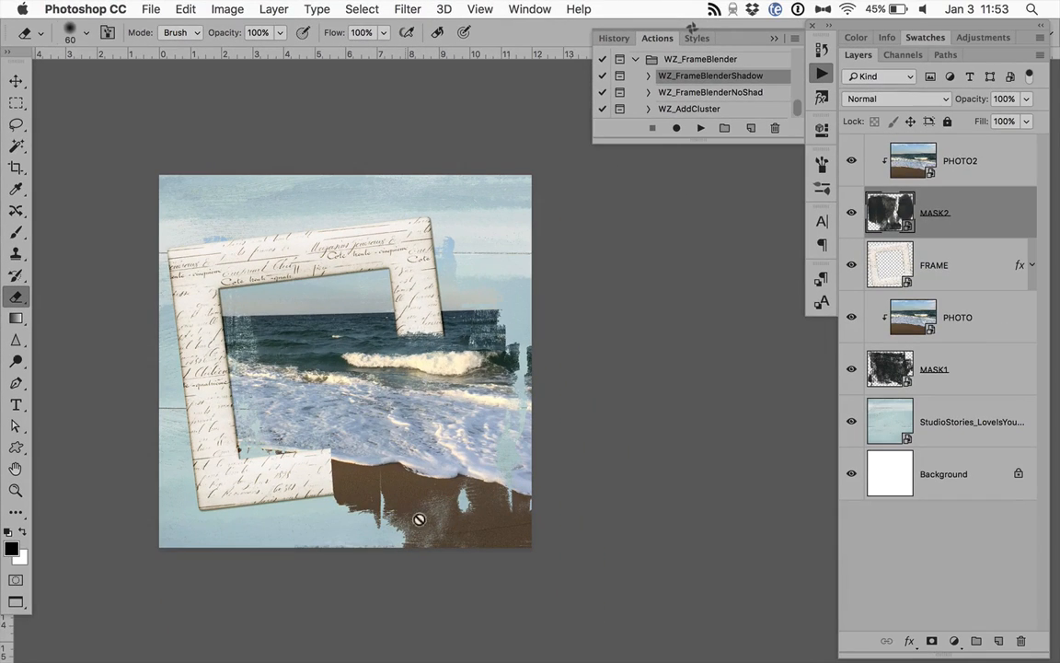
- Rasterize the MASK2 smart object layer so that it can be erased
{"action": "left_click", "coordinate": [975, 177]}
{"action": "left_click", "coordinate": [962, 214]}
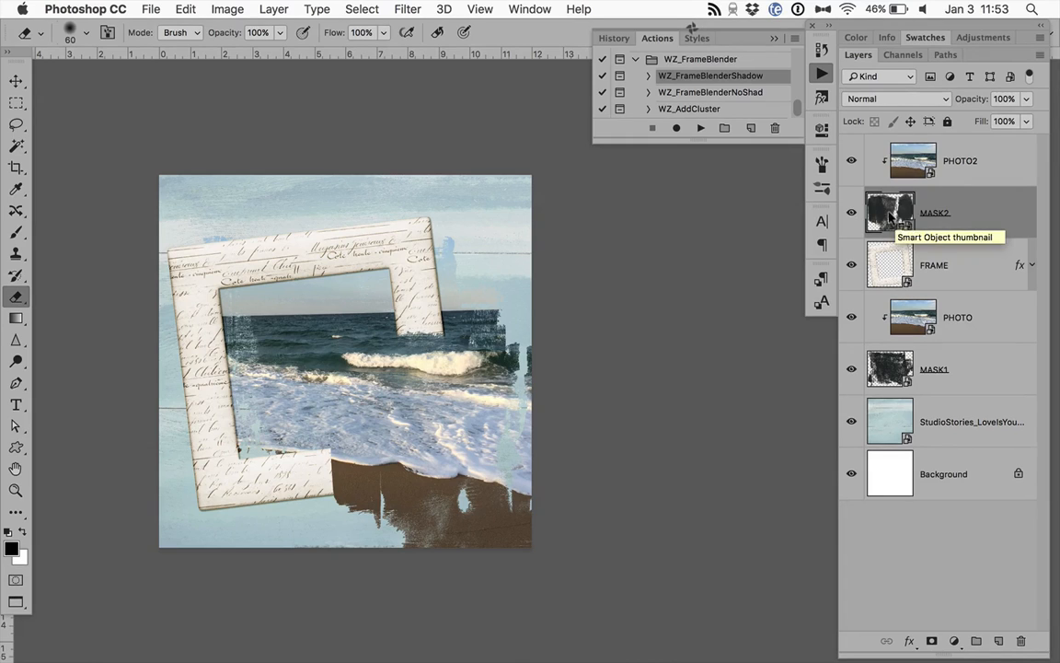
{"action": "right_click", "coordinate": [989, 212]}
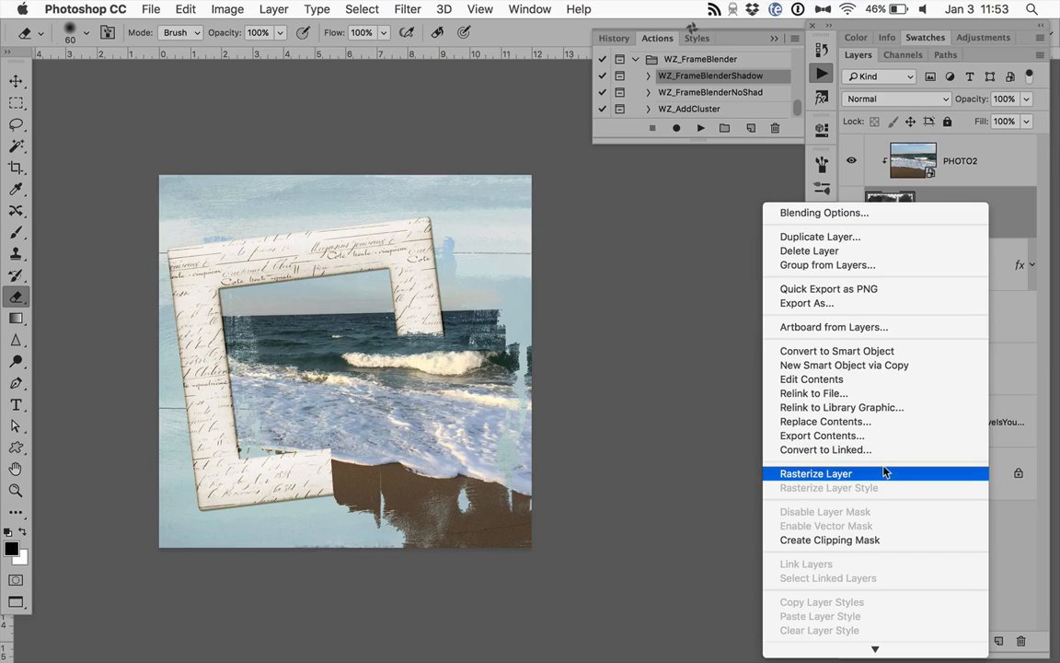
{"action": "left_click", "coordinate": [828, 474]}
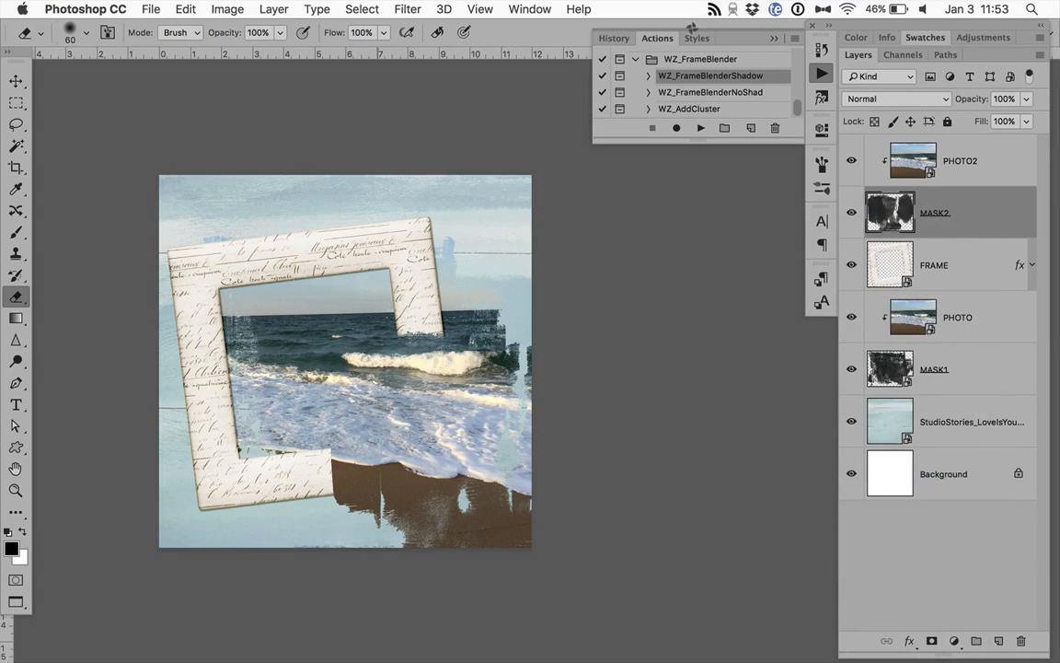
- Enlarge the eraser to 800 px and softly erase MASK2 along the page's bottom and right edges
{"action": "key", "text": "bracketright"}
{"action": "key", "text": "bracketright"}
{"action": "key", "text": "bracketright"}
{"action": "key", "text": "bracketright"}
{"action": "key", "text": "bracketright"}
{"action": "key", "text": "bracketright"}
{"action": "key", "text": "bracketright"}
{"action": "key", "text": "bracketright"}
{"action": "key", "text": "bracketright"}
{"action": "key", "text": "bracketright"}
{"action": "key", "text": "bracketright"}
{"action": "mouse_move", "coordinate": [452, 546]}
{"action": "left_mouse_down"}
{"action": "mouse_move", "coordinate": [400, 560]}
{"action": "mouse_move", "coordinate": [456, 556]}
{"action": "mouse_move", "coordinate": [549, 490]}
{"action": "left_mouse_up"}
{"action": "mouse_move", "coordinate": [570, 403]}
{"action": "left_mouse_down"}
{"action": "mouse_move", "coordinate": [560, 322]}
{"action": "mouse_move", "coordinate": [538, 479]}
{"action": "left_mouse_up"}
{"action": "mouse_move", "coordinate": [428, 568]}
{"action": "left_mouse_down"}
{"action": "mouse_move", "coordinate": [309, 548]}
{"action": "mouse_move", "coordinate": [417, 534]}
{"action": "mouse_move", "coordinate": [359, 541]}
{"action": "mouse_move", "coordinate": [404, 550]}
{"action": "left_mouse_up"}
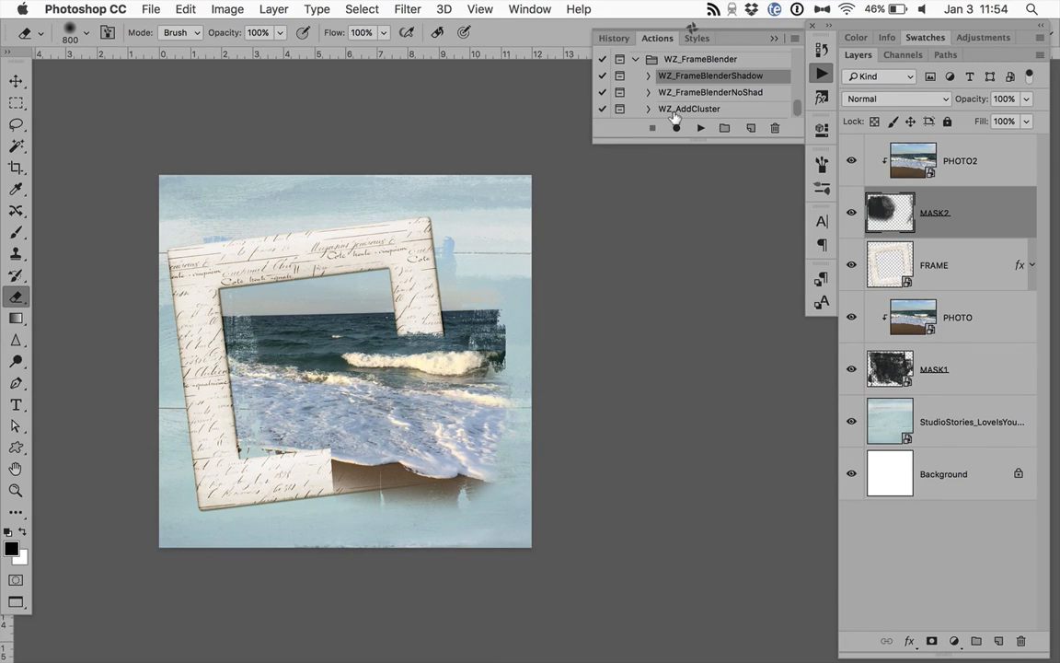
- Run the WZ_AddCluster action above the PHOTO2 layer and place the StudioStories_LoveIsYou heart-and-twig cluster
{"action": "left_click", "coordinate": [753, 109]}
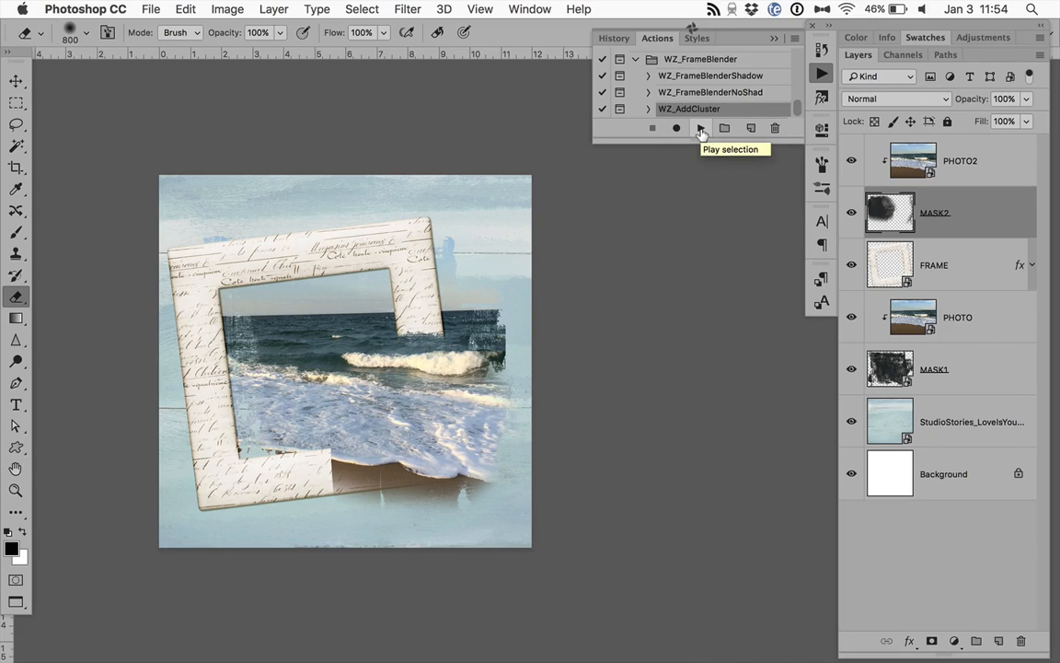
{"action": "left_click", "coordinate": [1002, 178]}
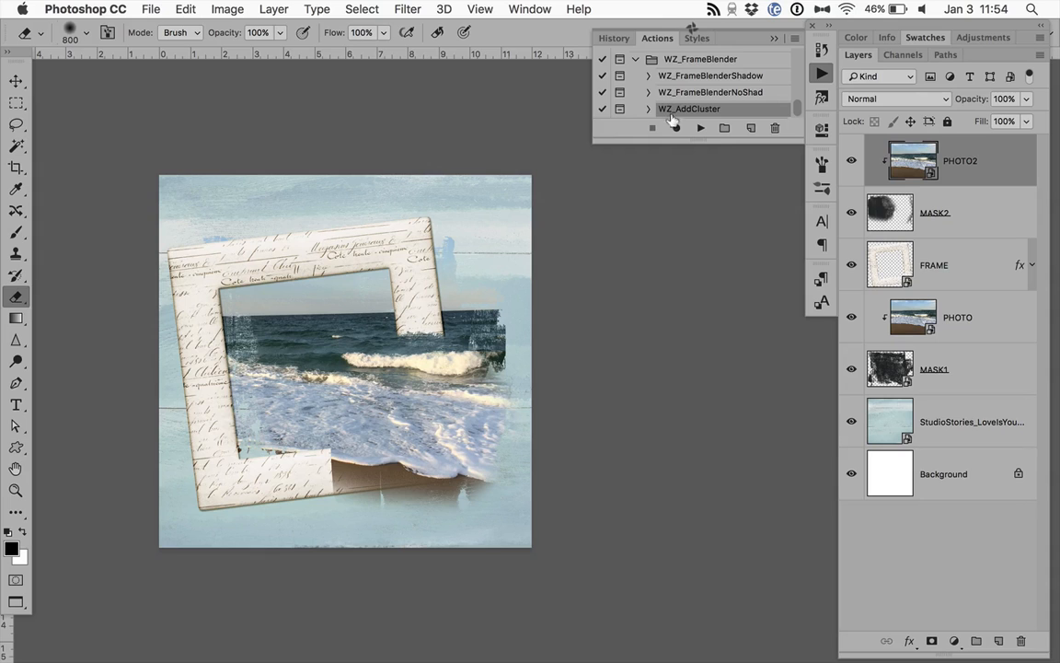
{"action": "left_click", "coordinate": [701, 129]}
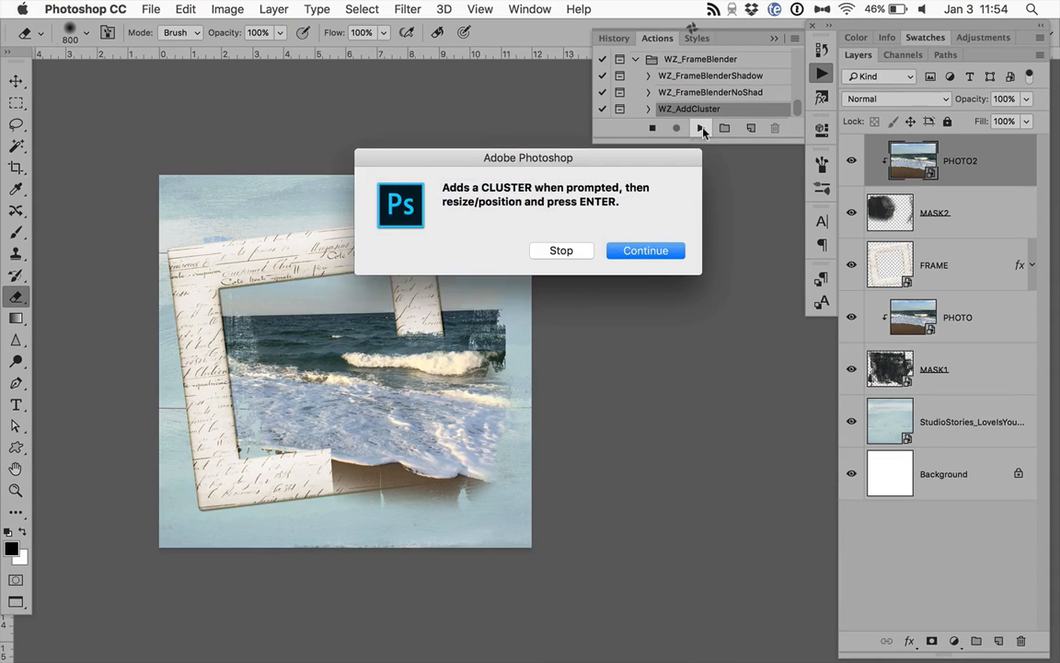
{"action": "left_click", "coordinate": [647, 252]}
{"action": "left_click", "coordinate": [473, 198]}
{"action": "left_click", "coordinate": [782, 449]}
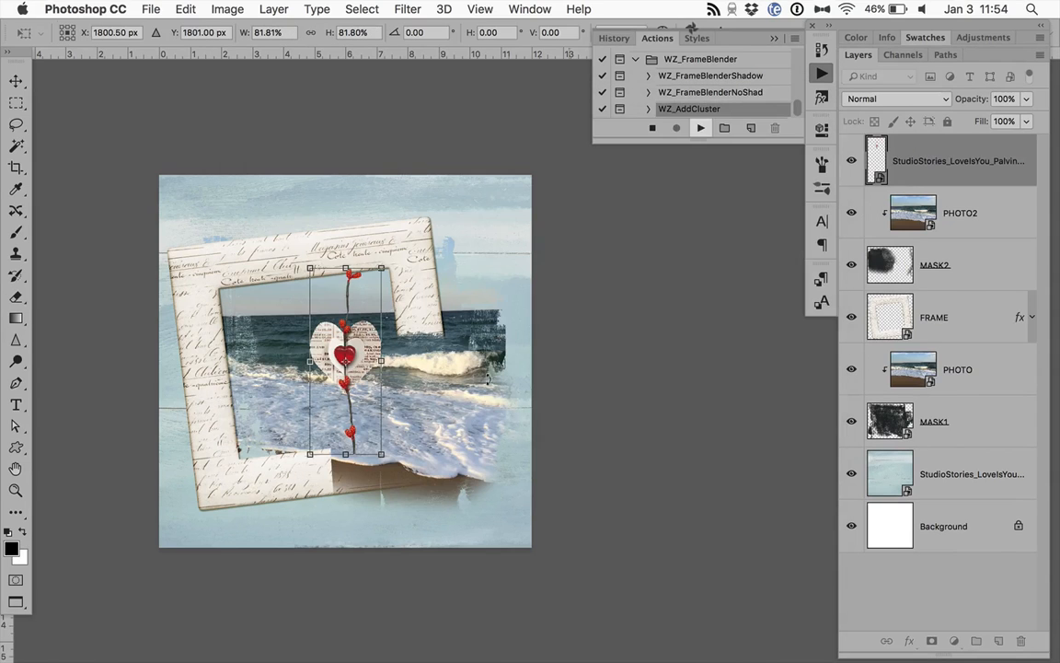
- Enlarge the heart cluster, rotate it until the twig runs nearly horizontally, and position it over the frame's lower-left corner
{"action": "left_click_drag", "start_coordinate": [359, 317], "coordinate": [432, 307]}
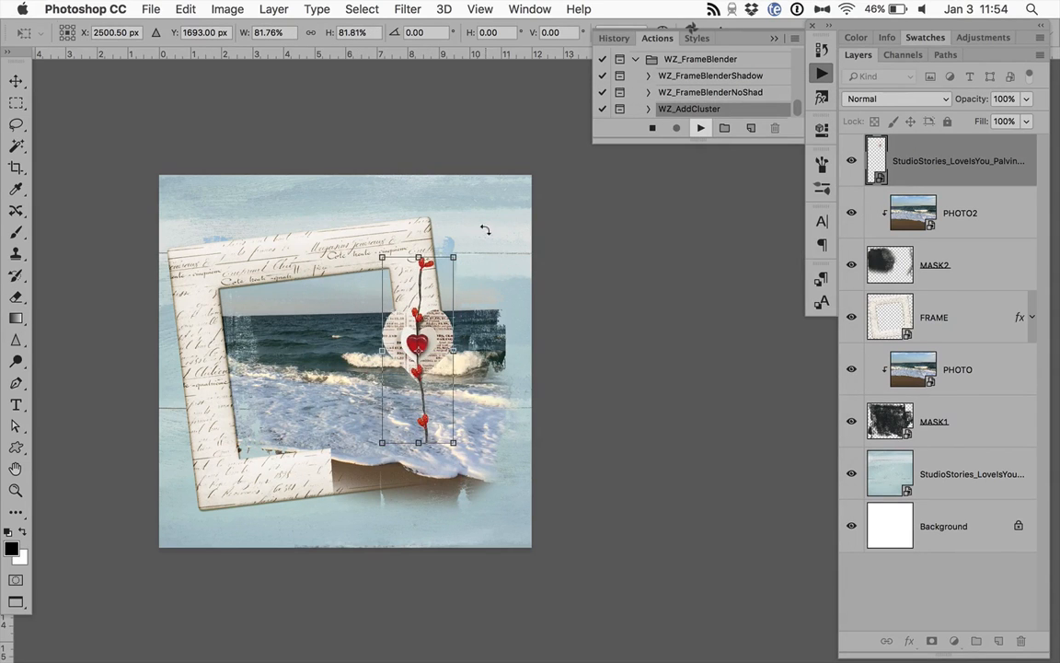
{"action": "left_click_drag", "start_coordinate": [485, 229], "coordinate": [469, 210]}
{"action": "left_click_drag", "start_coordinate": [437, 299], "coordinate": [231, 295]}
{"action": "left_click_drag", "start_coordinate": [256, 415], "coordinate": [311, 509]}
{"action": "mouse_move", "coordinate": [267, 350]}
{"action": "left_mouse_down"}
{"action": "mouse_move", "coordinate": [266, 359]}
{"action": "mouse_move", "coordinate": [257, 351]}
{"action": "left_mouse_up"}
{"action": "left_click_drag", "start_coordinate": [278, 230], "coordinate": [187, 296]}
{"action": "left_click_drag", "start_coordinate": [271, 376], "coordinate": [306, 454]}
{"action": "key", "text": "Return"}
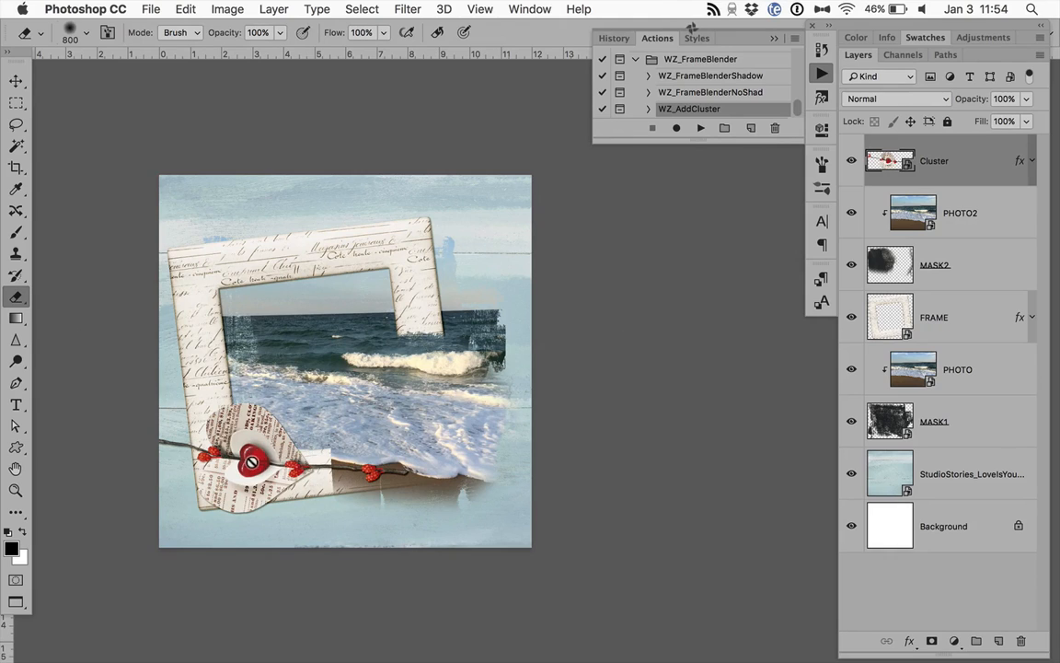
{"action": "left_click", "coordinate": [17, 83]}
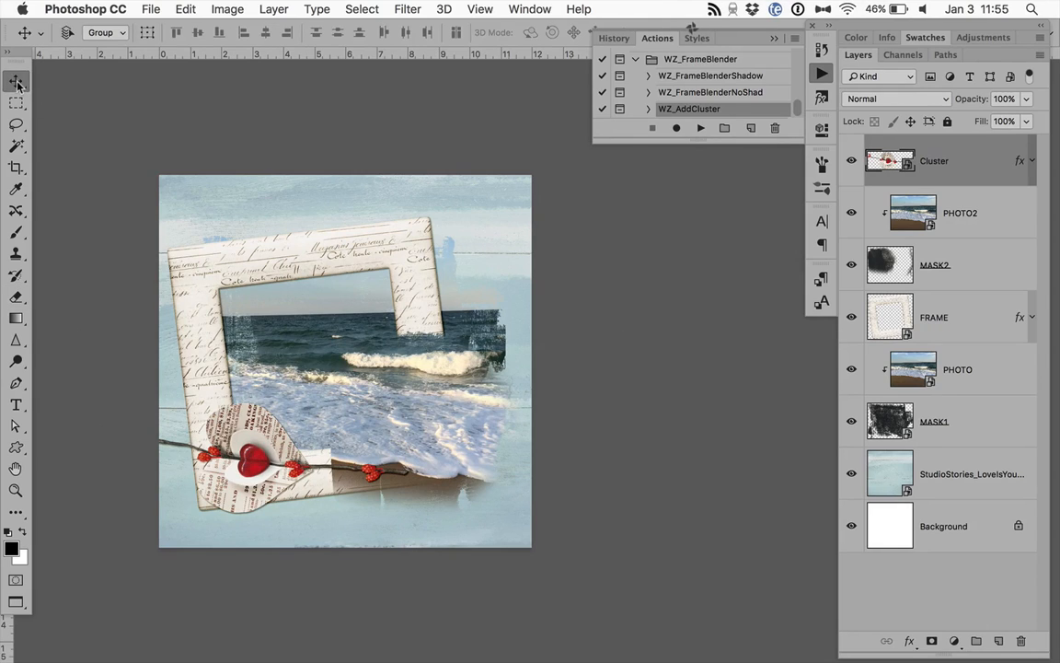
{"action": "left_click_drag", "start_coordinate": [241, 461], "coordinate": [267, 475]}
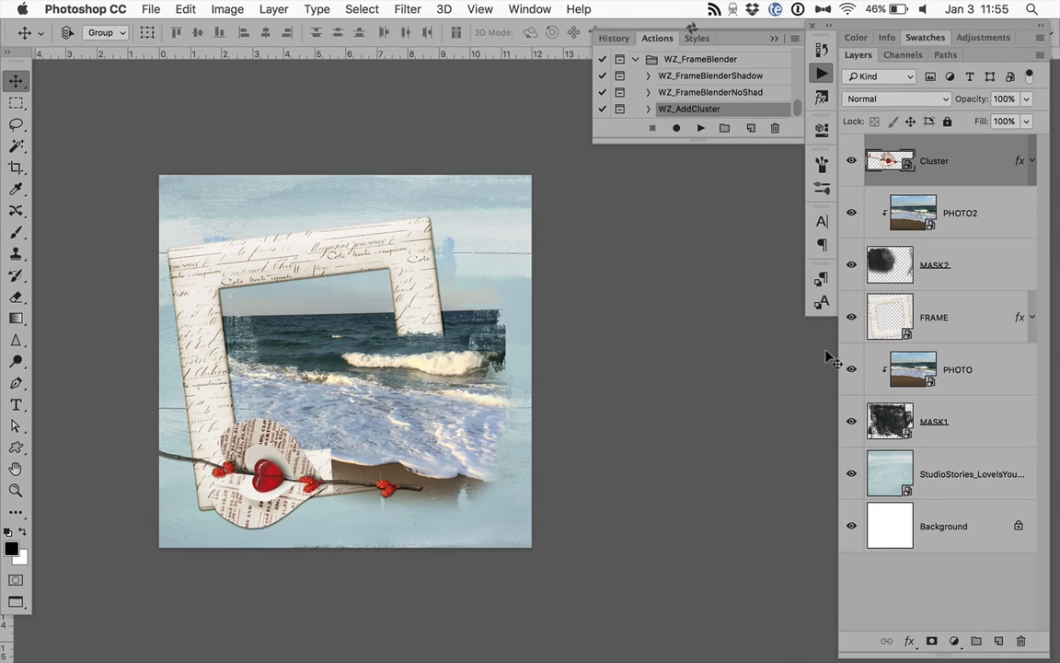
- Transform all layers from Cluster down to MASK1 together, scaling to about 82.7%, rotating about -0.27°, and centering them low on the page
{"action": "left_click", "coordinate": [970, 467]}
{"action": "key", "text": "super"}
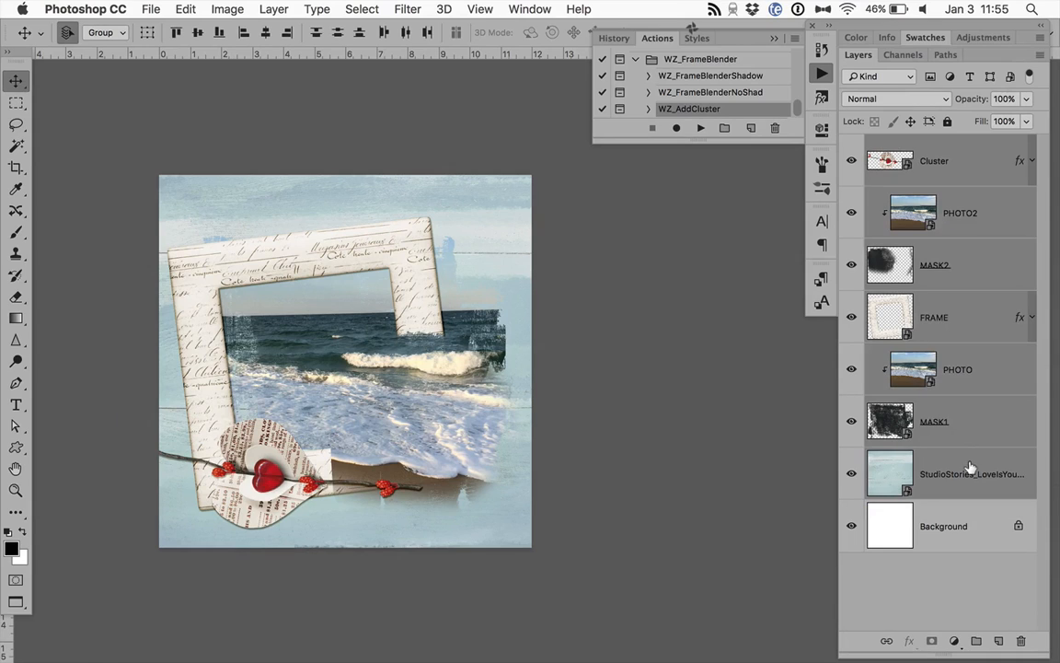
{"action": "left_click", "coordinate": [961, 470], "text": "super"}
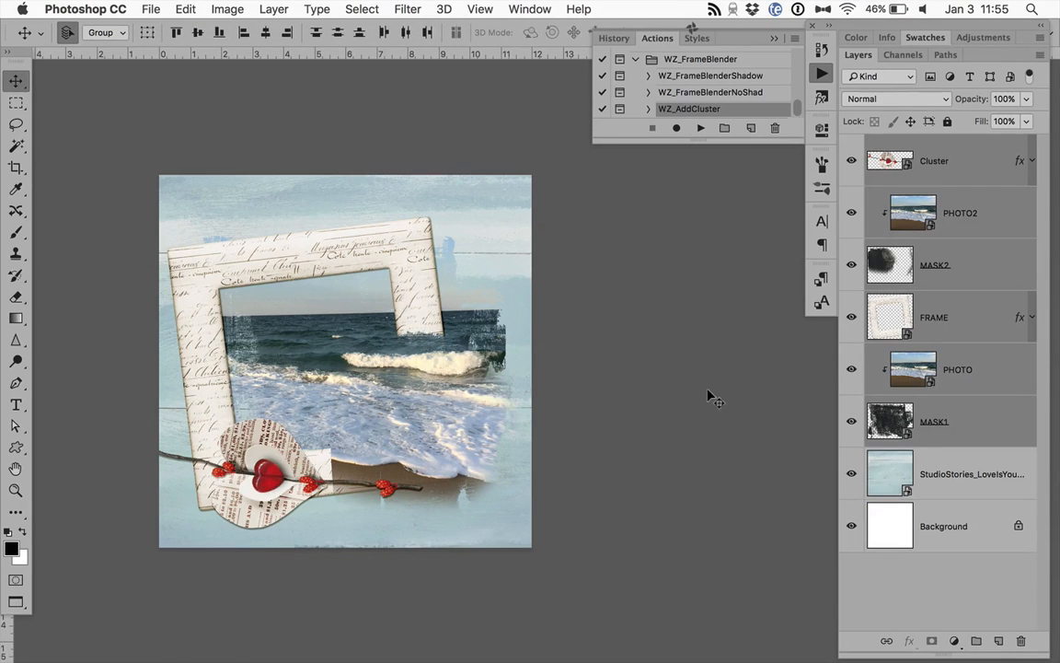
{"action": "key", "text": "super+t"}
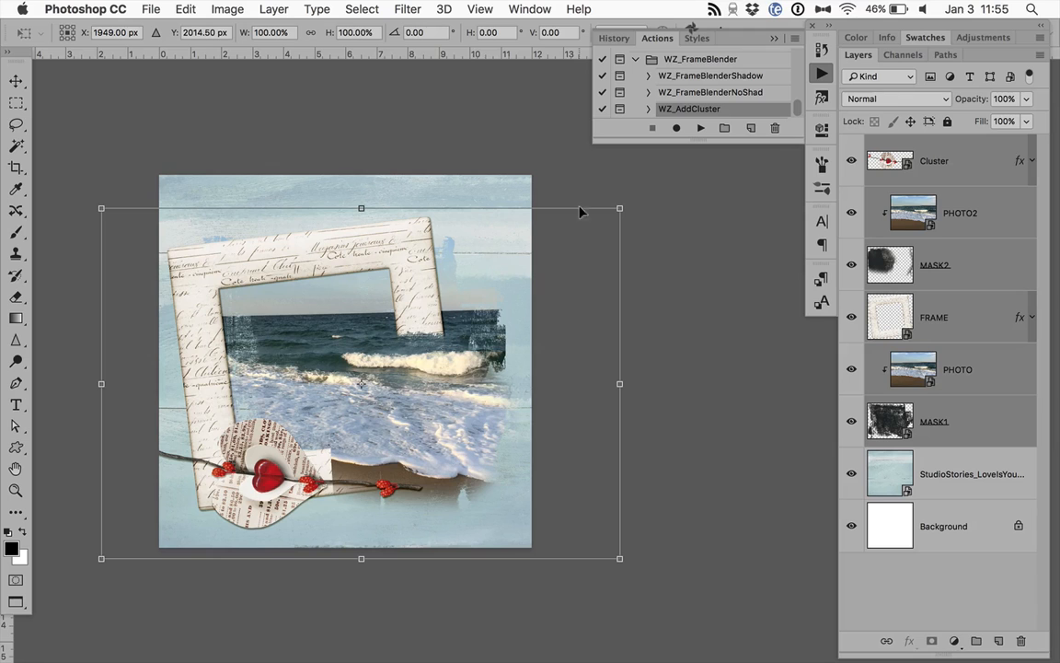
{"action": "left_click_drag", "start_coordinate": [621, 207], "coordinate": [567, 229]}
{"action": "left_click_drag", "start_coordinate": [476, 323], "coordinate": [472, 283]}
{"action": "left_click_drag", "start_coordinate": [589, 189], "coordinate": [582, 158]}
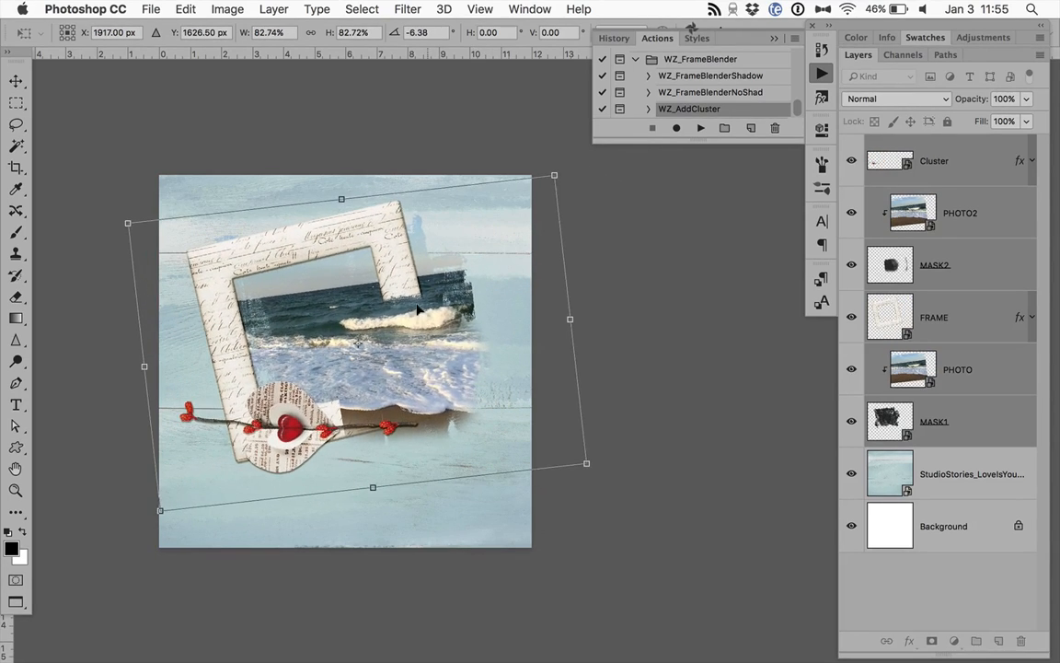
{"action": "left_click_drag", "start_coordinate": [377, 314], "coordinate": [375, 373]}
{"action": "left_click_drag", "start_coordinate": [565, 187], "coordinate": [639, 240]}
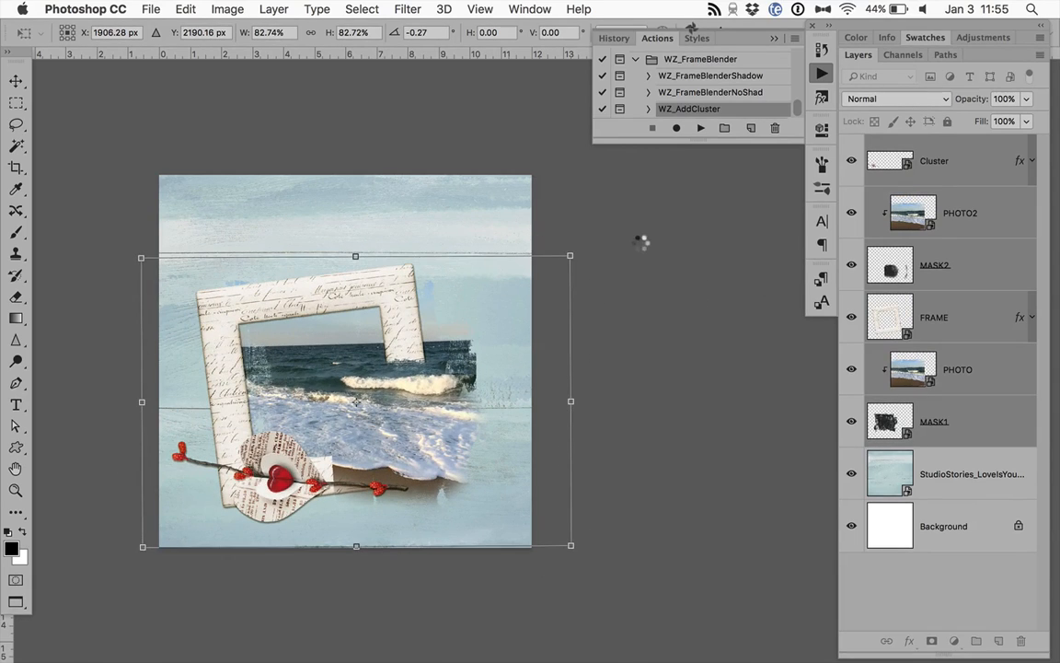
{"action": "key", "text": "Return"}
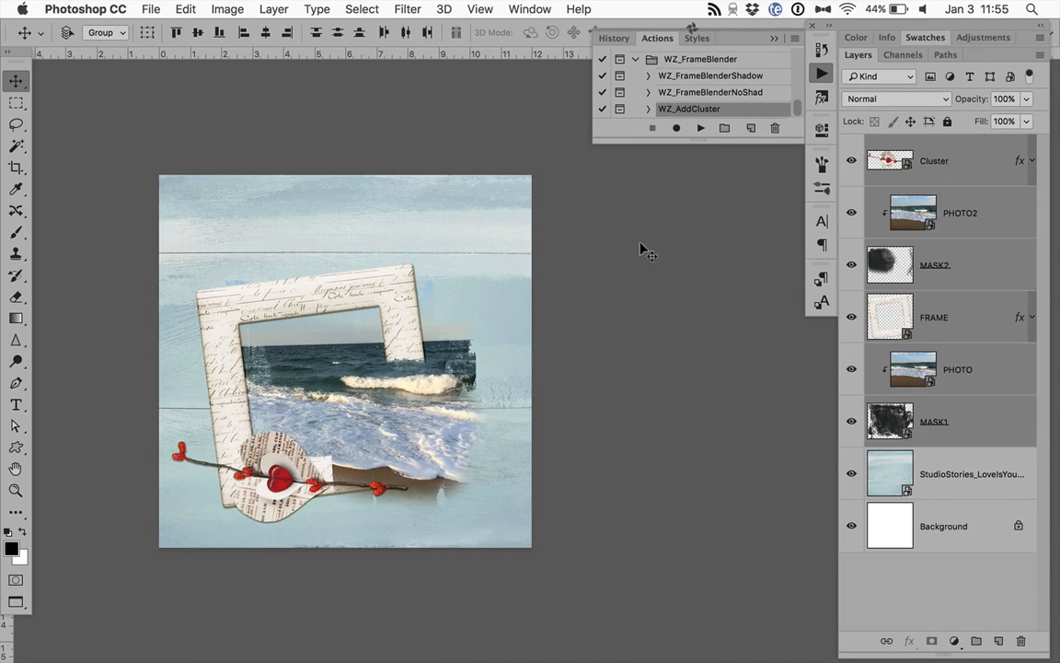